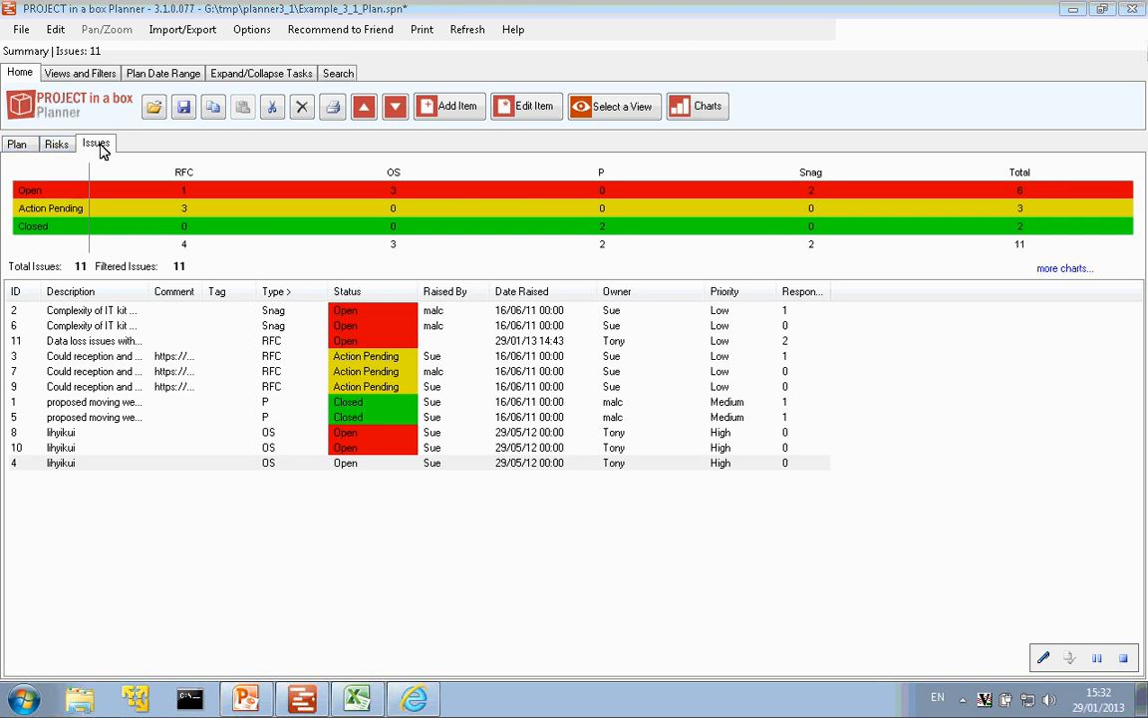
{"action": "left_click", "coordinate": [255, 36]}
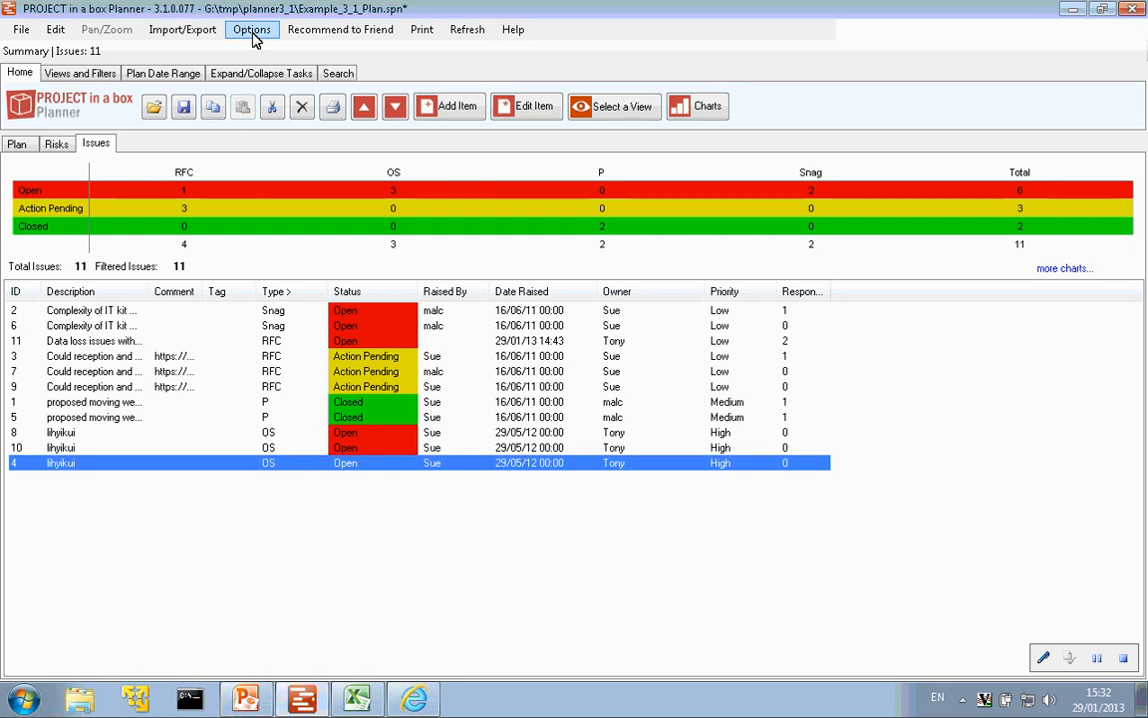
{"action": "left_click", "coordinate": [253, 32]}
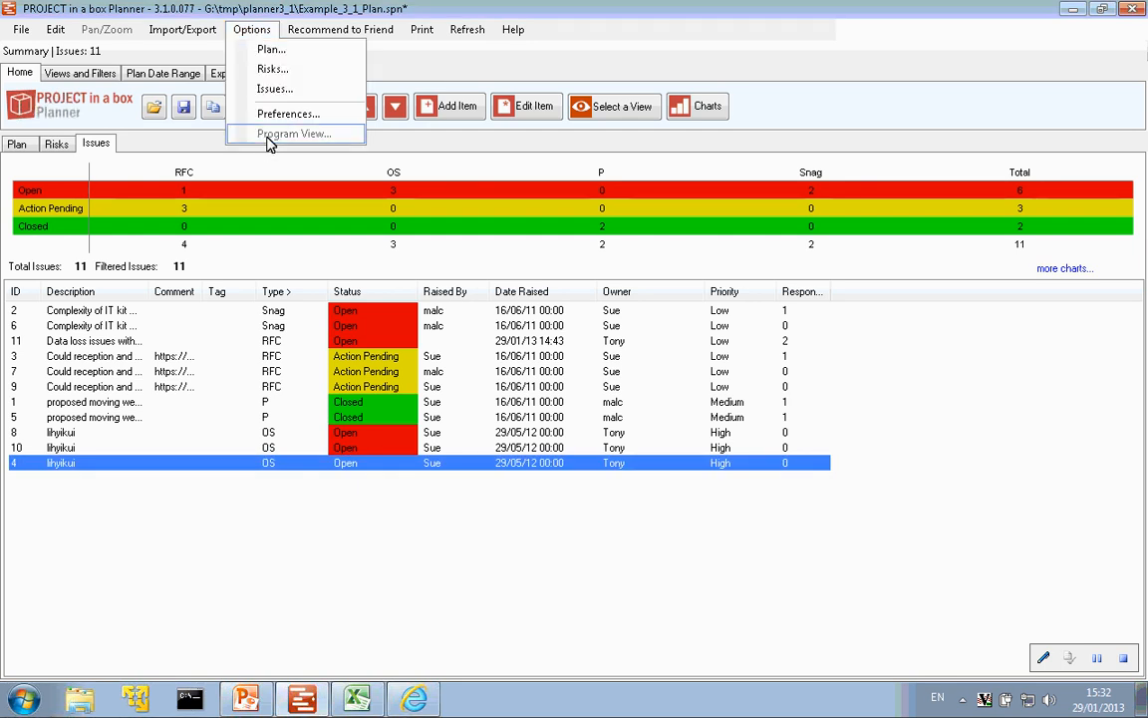
{"action": "left_click", "coordinate": [377, 66]}
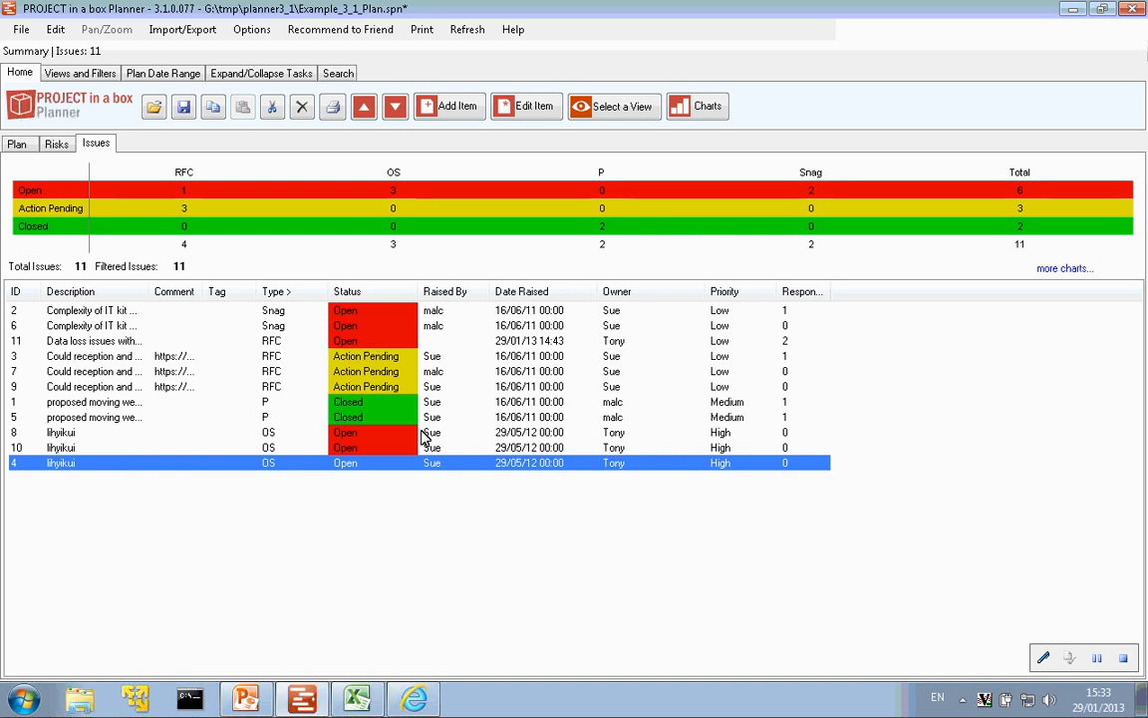
Start a new issue with the description "new issues" and set its type to OS.
{"action": "left_click", "coordinate": [461, 111]}
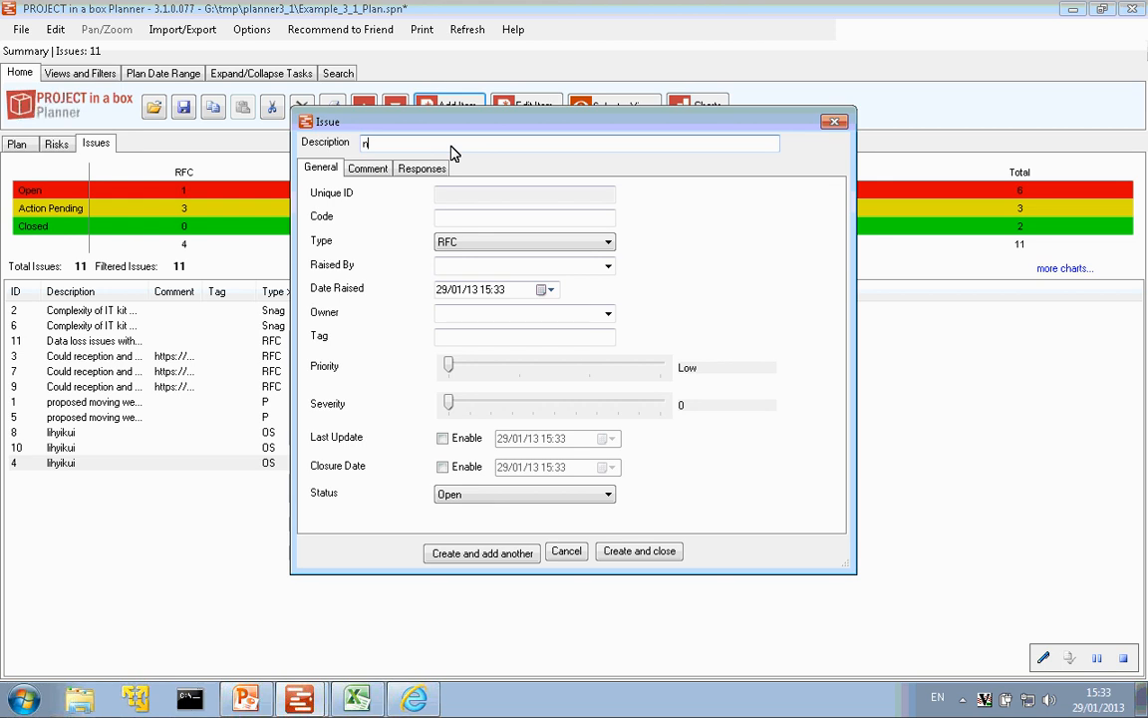
{"action": "type", "text": "w issues"}
{"action": "left_click", "coordinate": [453, 228]}
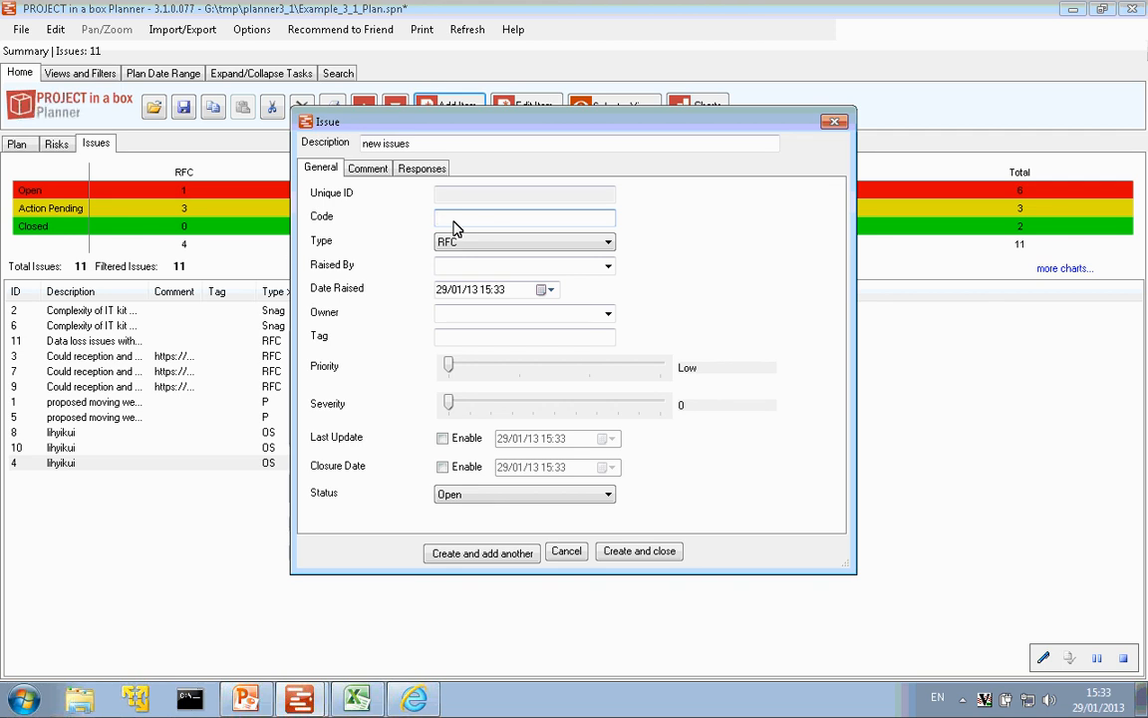
{"action": "left_click", "coordinate": [590, 247]}
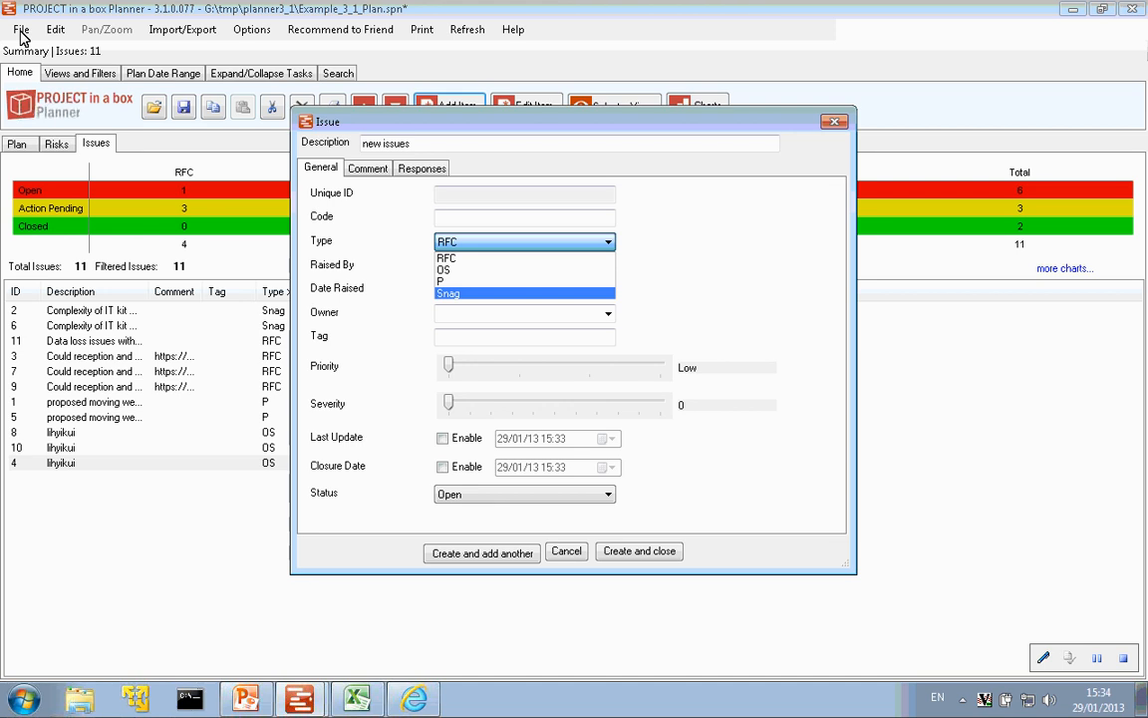
{"action": "left_click", "coordinate": [480, 272]}
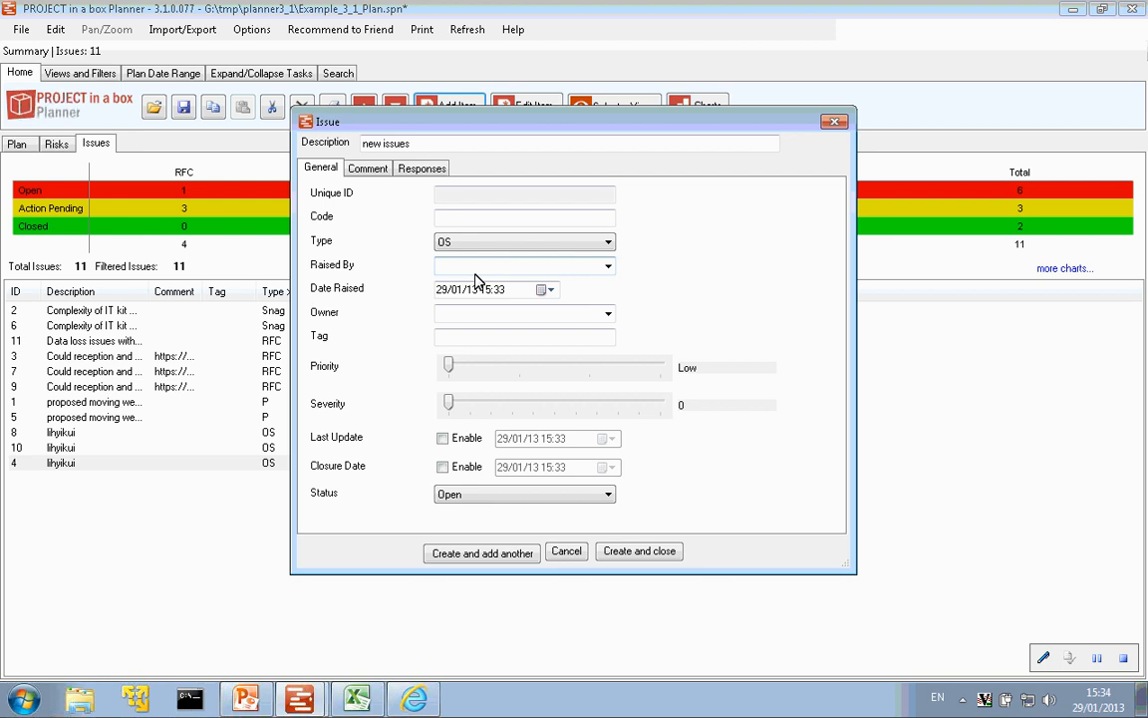
Choose the first listed person as the one who raised the issue and assign Moving Company as its owner.
{"action": "left_click", "coordinate": [605, 270]}
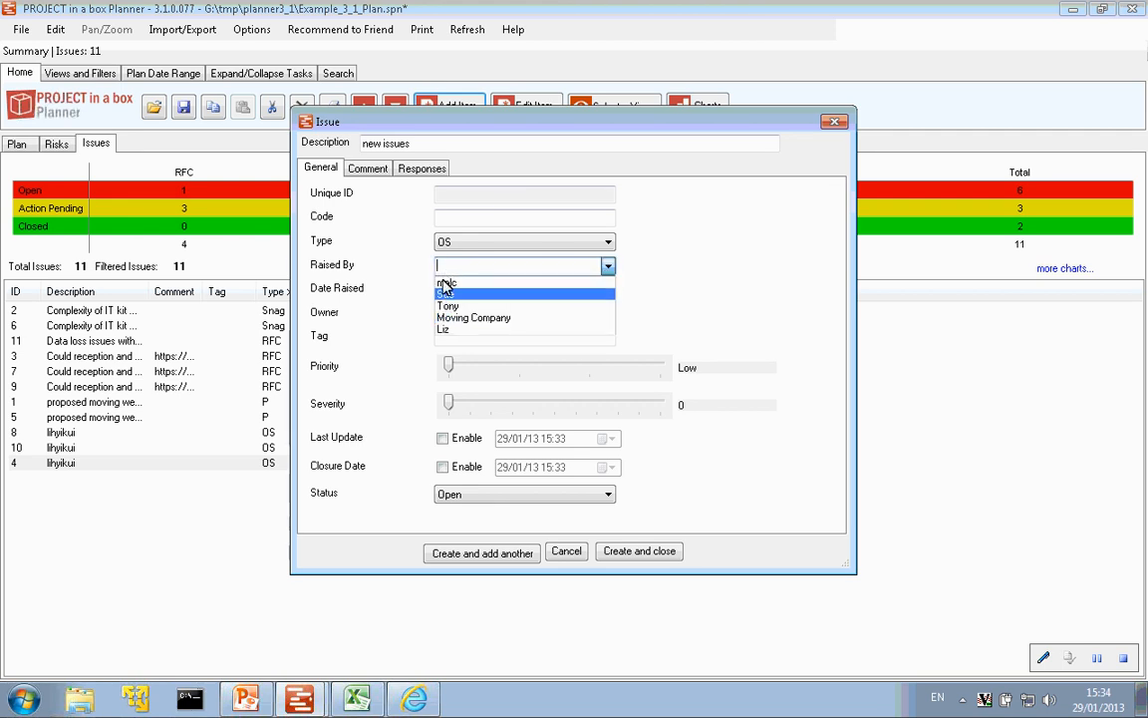
{"action": "left_click", "coordinate": [444, 284]}
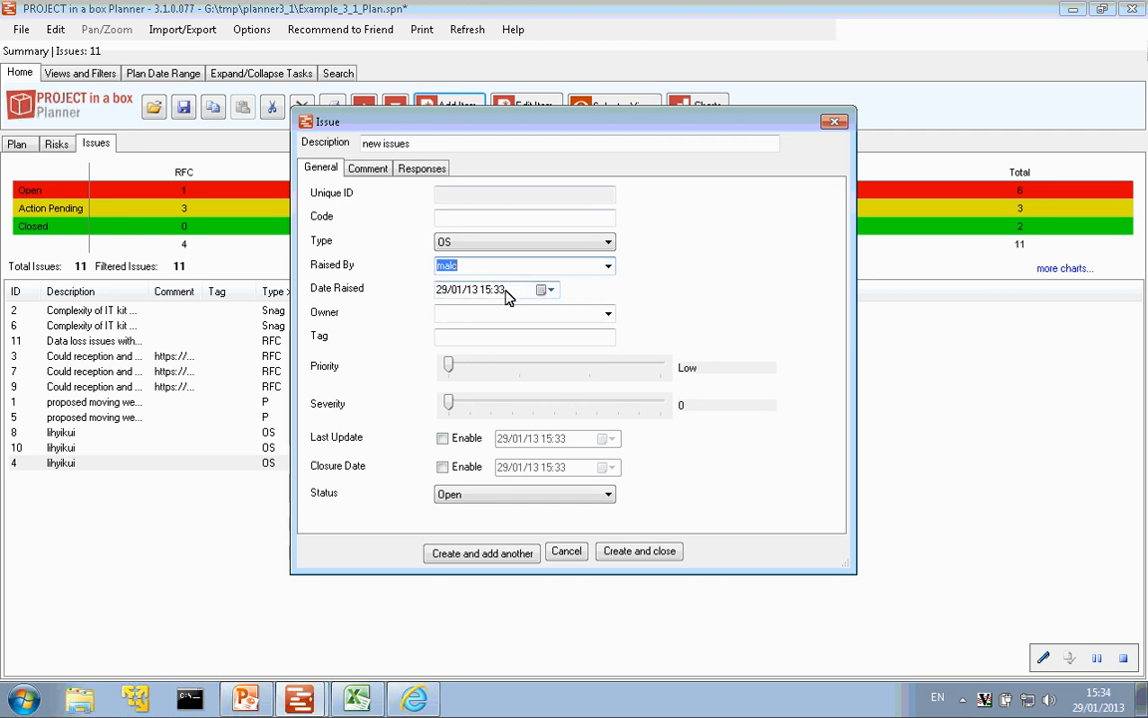
{"action": "left_click", "coordinate": [607, 314]}
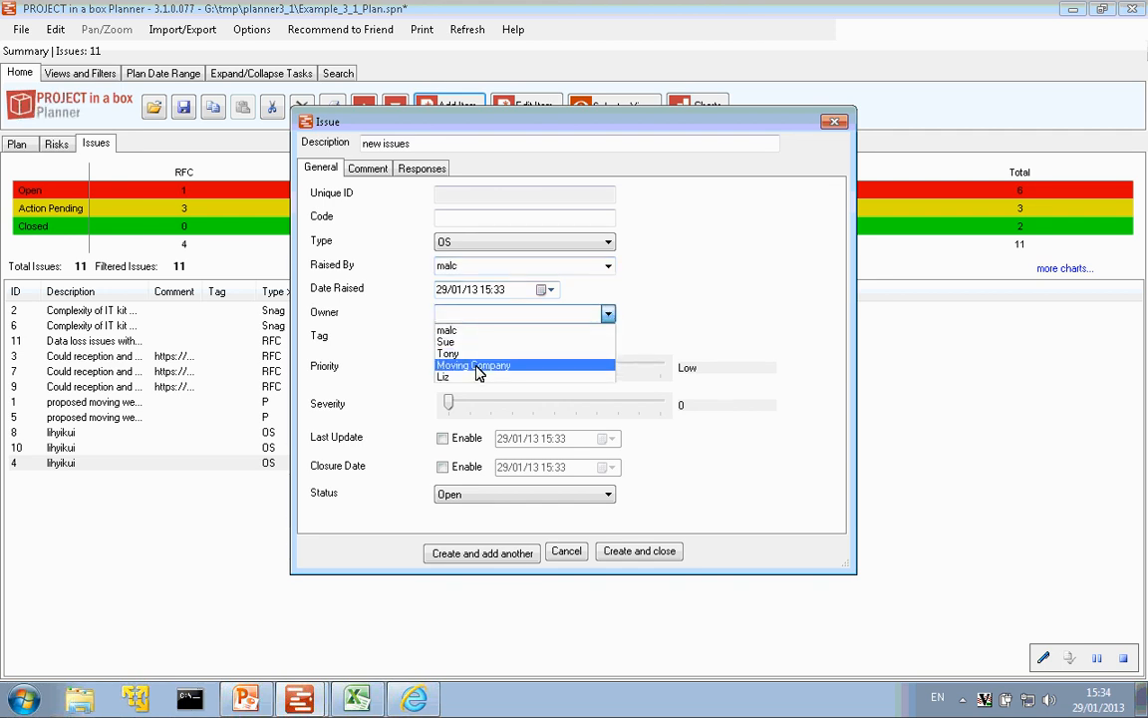
{"action": "left_click", "coordinate": [477, 366]}
{"action": "left_click", "coordinate": [582, 341]}
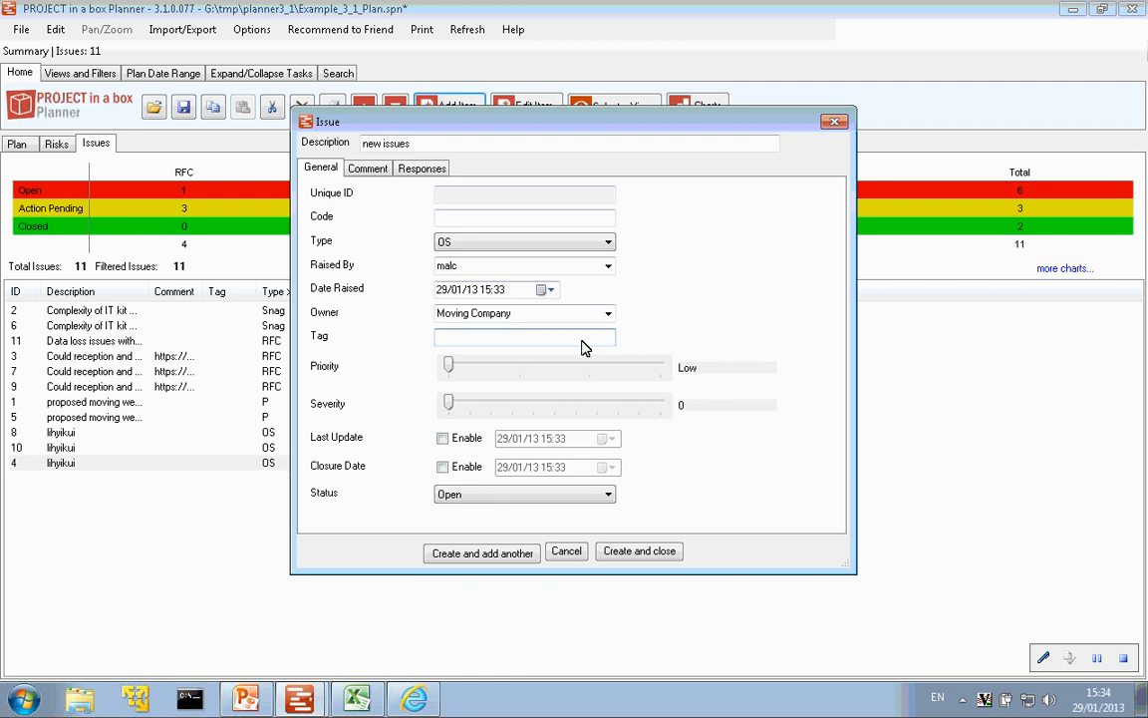
Set the new issue's priority to High and its severity to 9.
{"action": "left_click", "coordinate": [450, 367]}
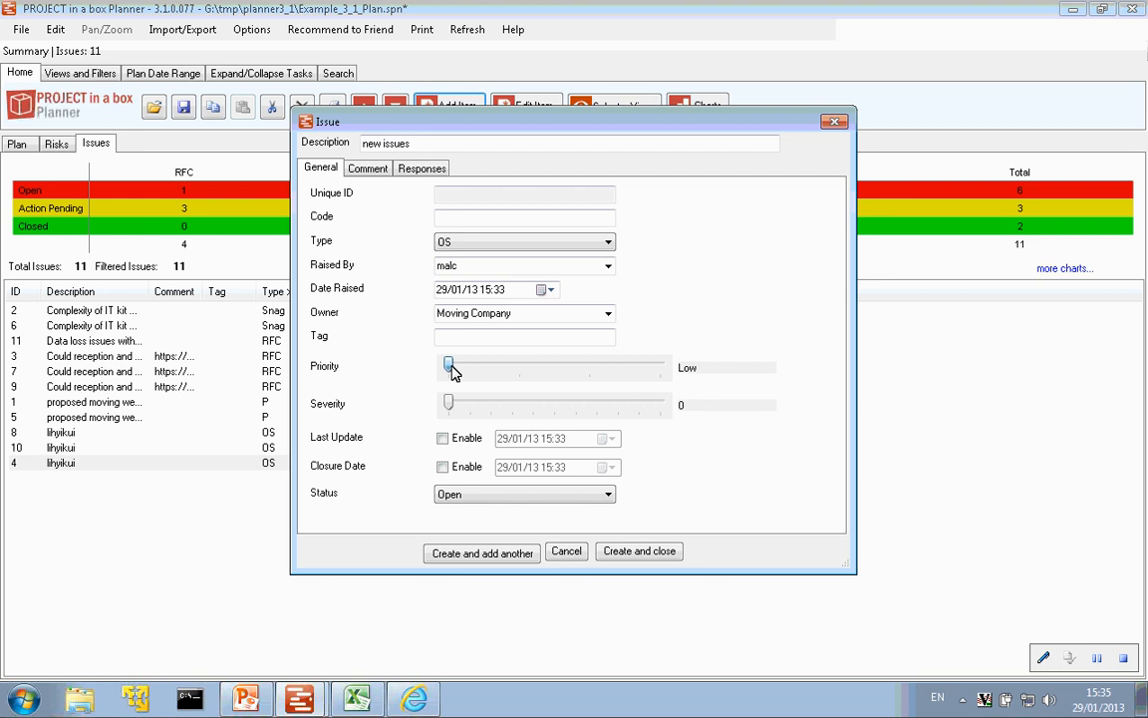
{"action": "left_click_drag", "start_coordinate": [451, 369], "coordinate": [666, 376]}
{"action": "left_click_drag", "start_coordinate": [654, 369], "coordinate": [595, 377]}
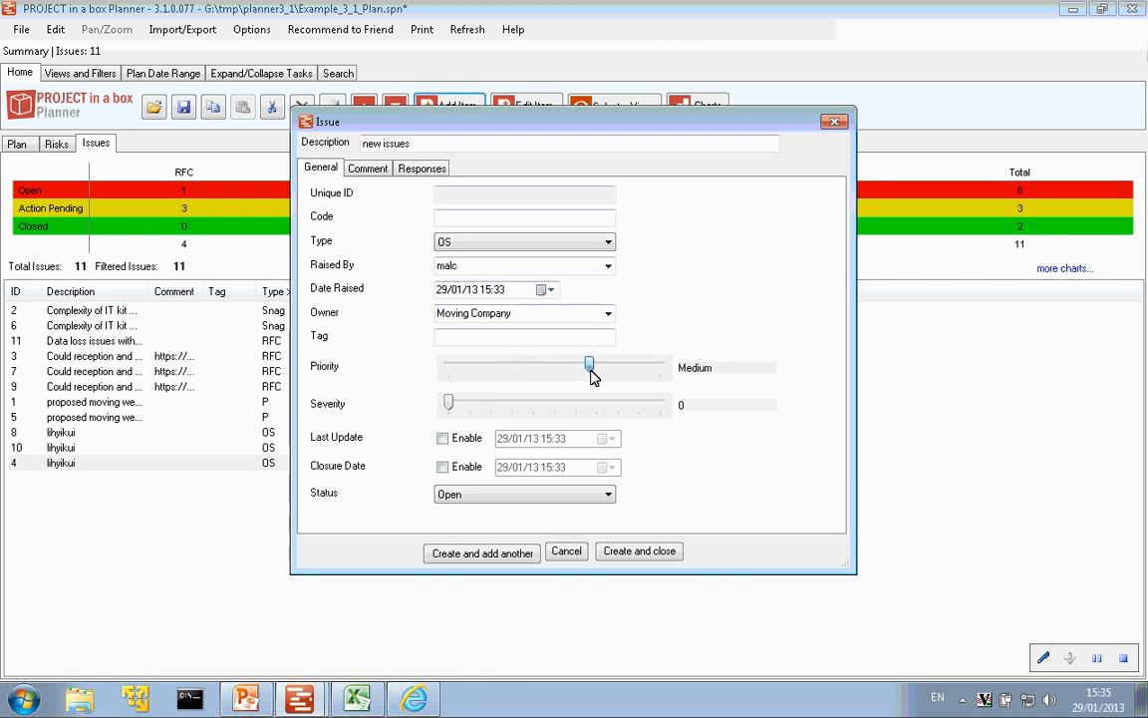
{"action": "left_click_drag", "start_coordinate": [449, 404], "coordinate": [632, 420]}
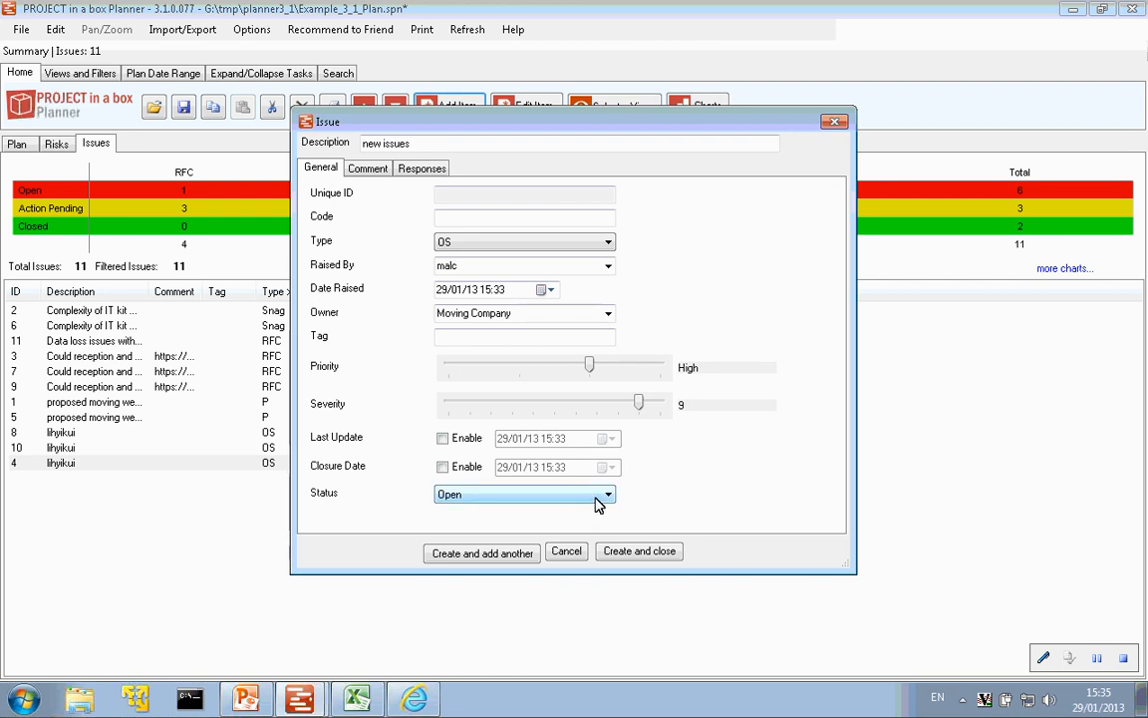
Enter the comment "thing in here" for the issue, then create it and close the form.
{"action": "left_click", "coordinate": [369, 172]}
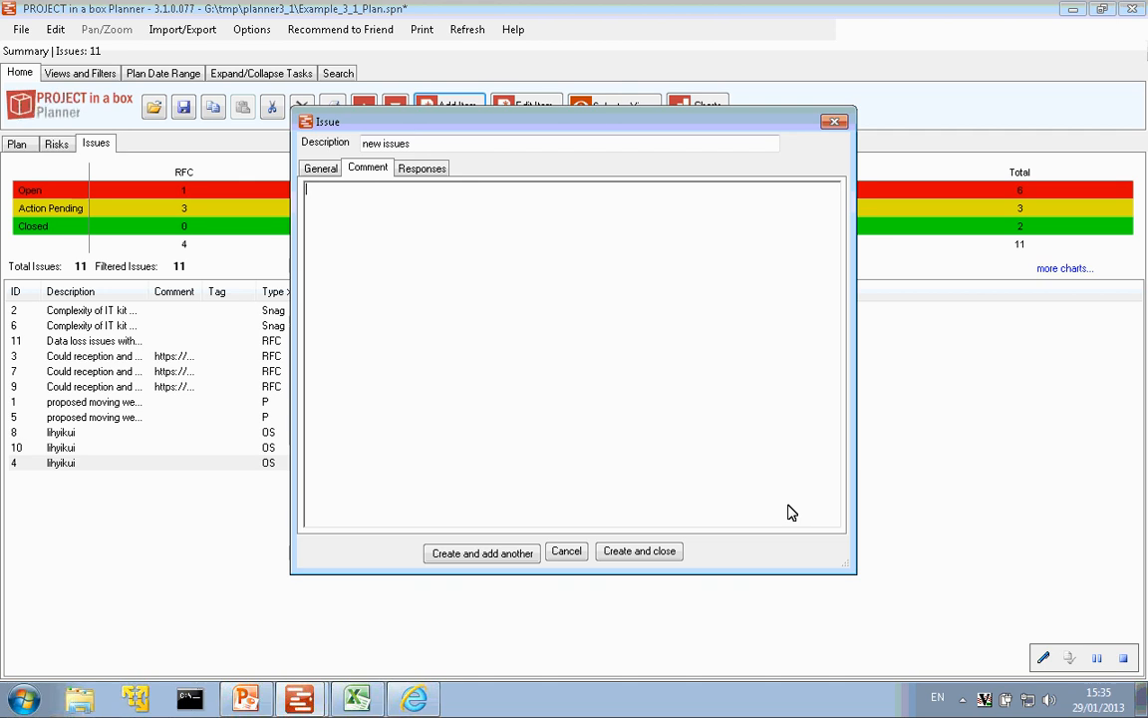
{"action": "right_click", "coordinate": [404, 256]}
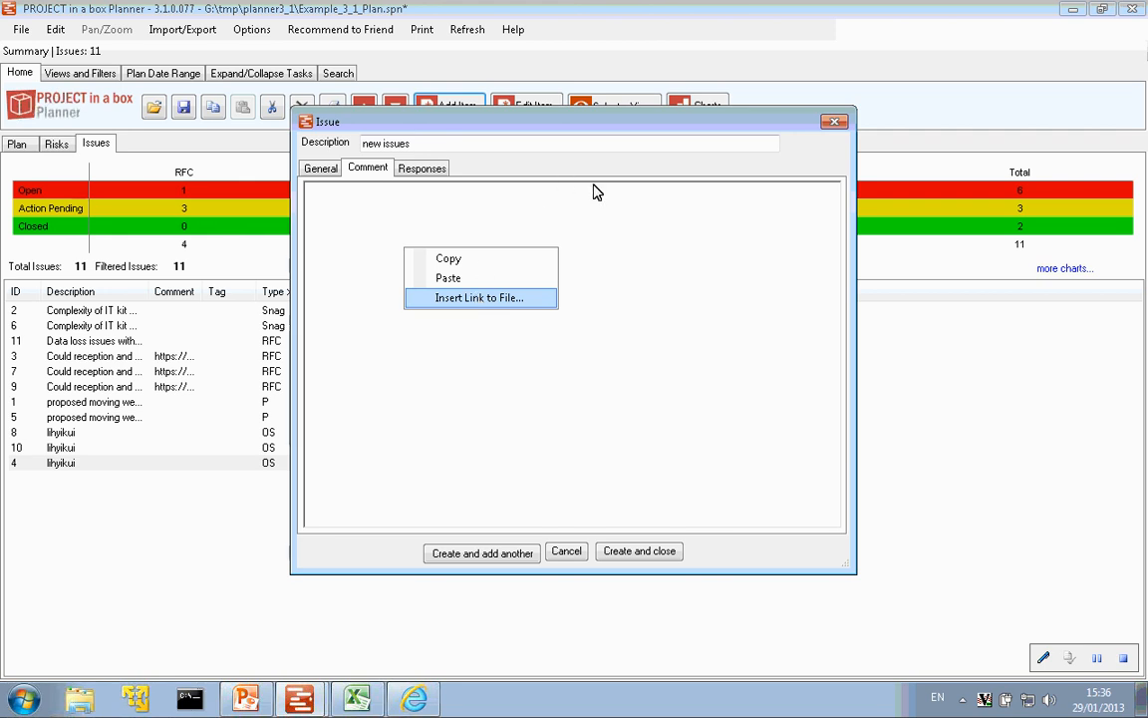
{"action": "left_click", "coordinate": [405, 227]}
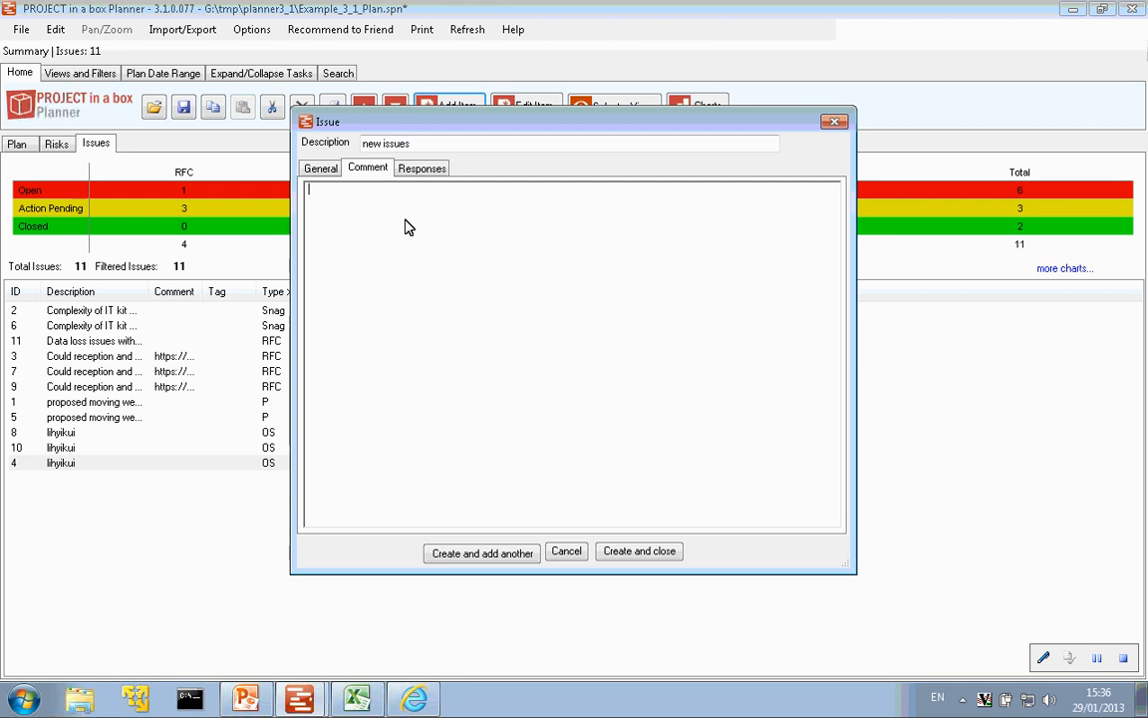
{"action": "type", "text": "thing in here"}
{"action": "left_click", "coordinate": [639, 554]}
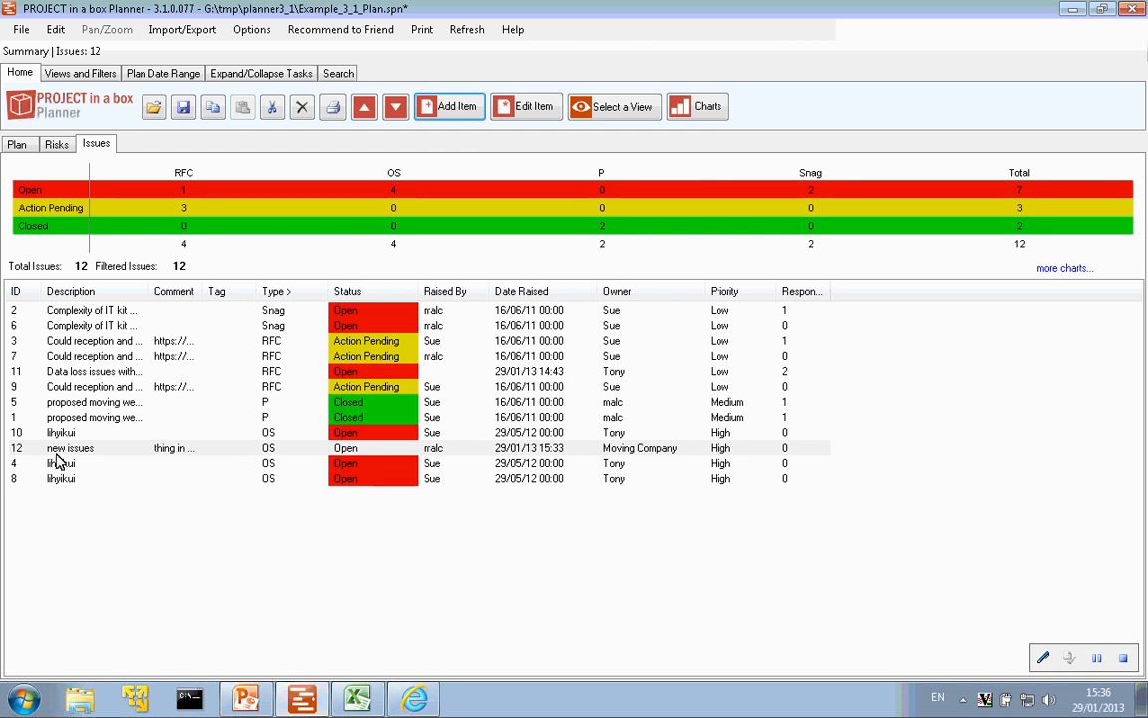
Select the new issue in the list, sort the issues by status, and re-sort them by ID in ascending order.
{"action": "left_click", "coordinate": [207, 450]}
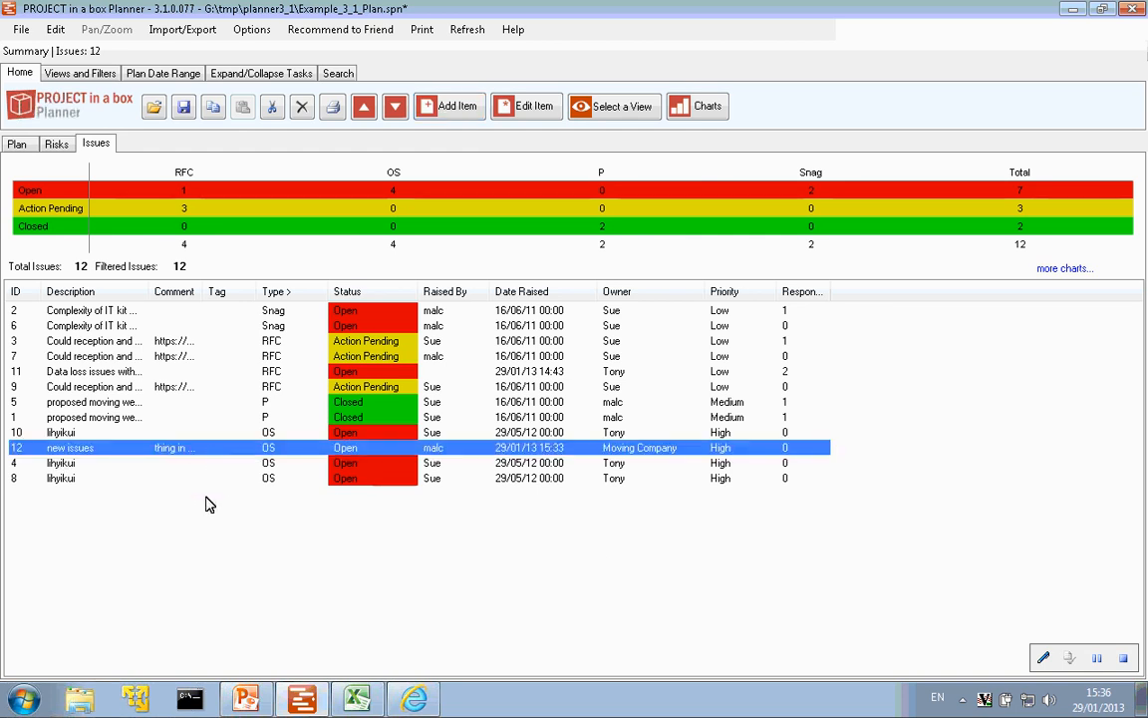
{"action": "left_click", "coordinate": [204, 501]}
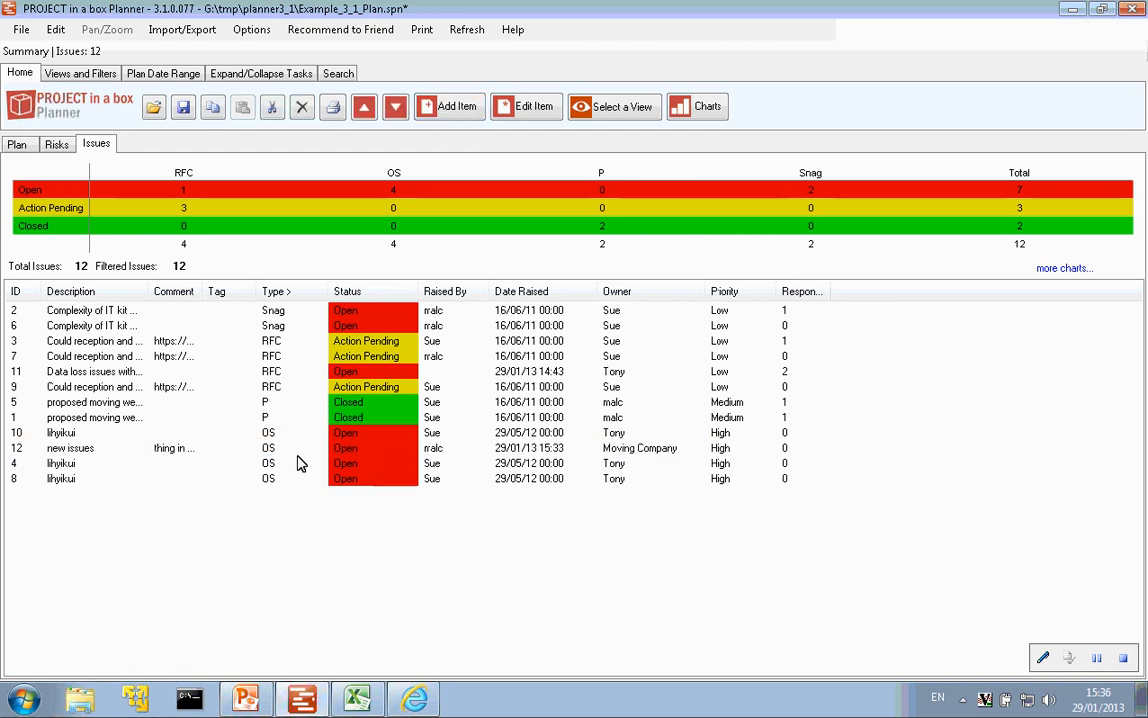
{"action": "left_click", "coordinate": [193, 452]}
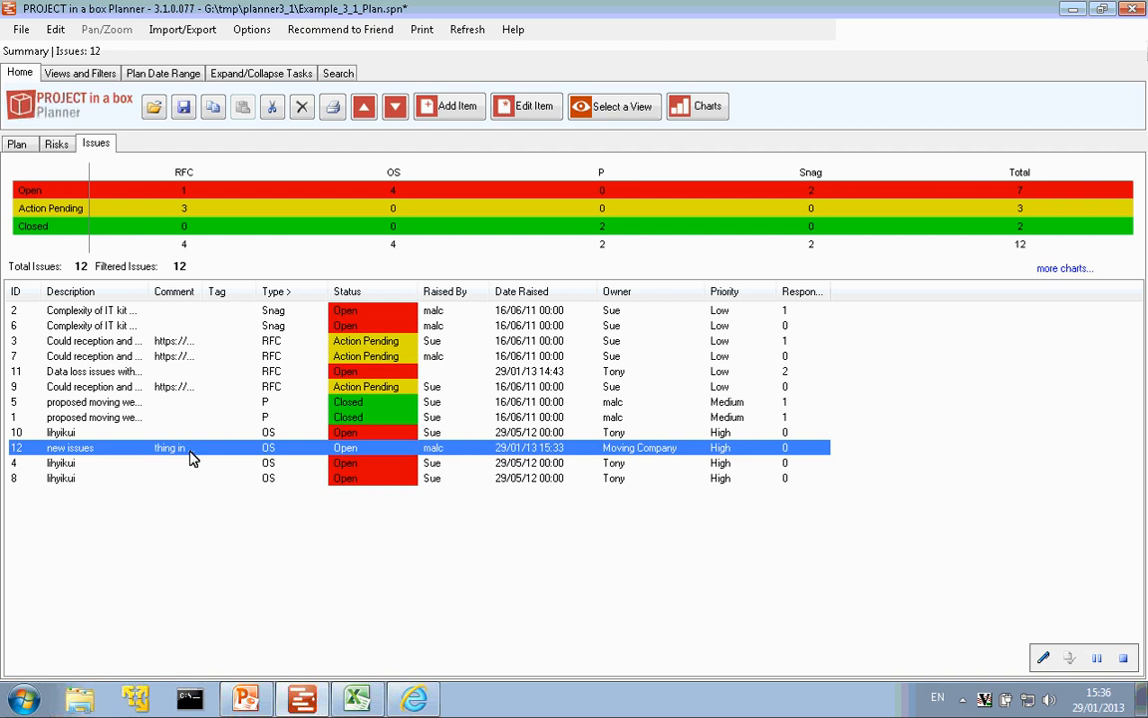
{"action": "left_click", "coordinate": [370, 290]}
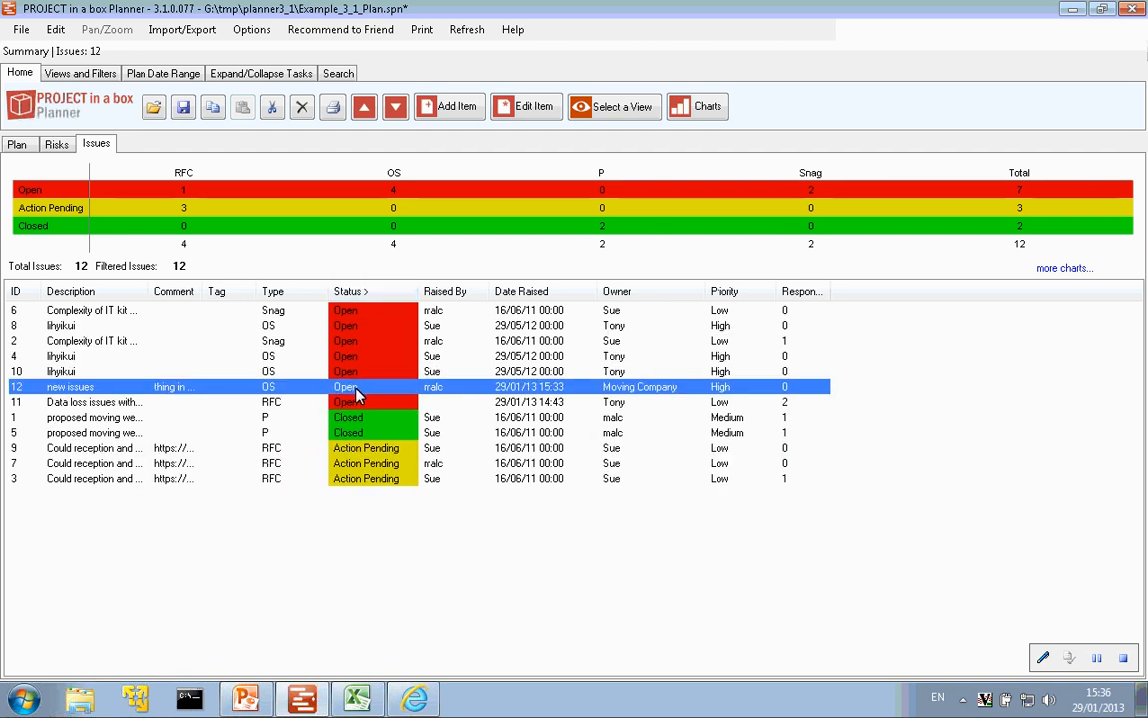
{"action": "left_click", "coordinate": [13, 292]}
{"action": "left_click", "coordinate": [13, 292]}
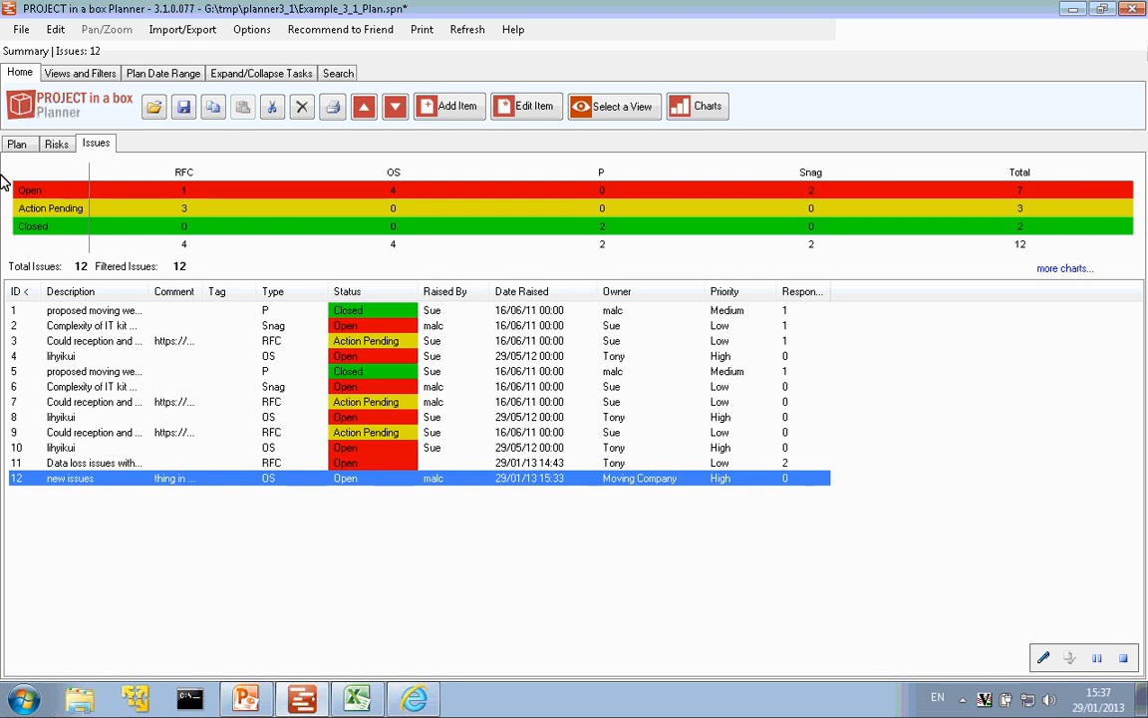
Edit the issue view so that it shows responses, including all responses.
{"action": "left_click", "coordinate": [99, 78]}
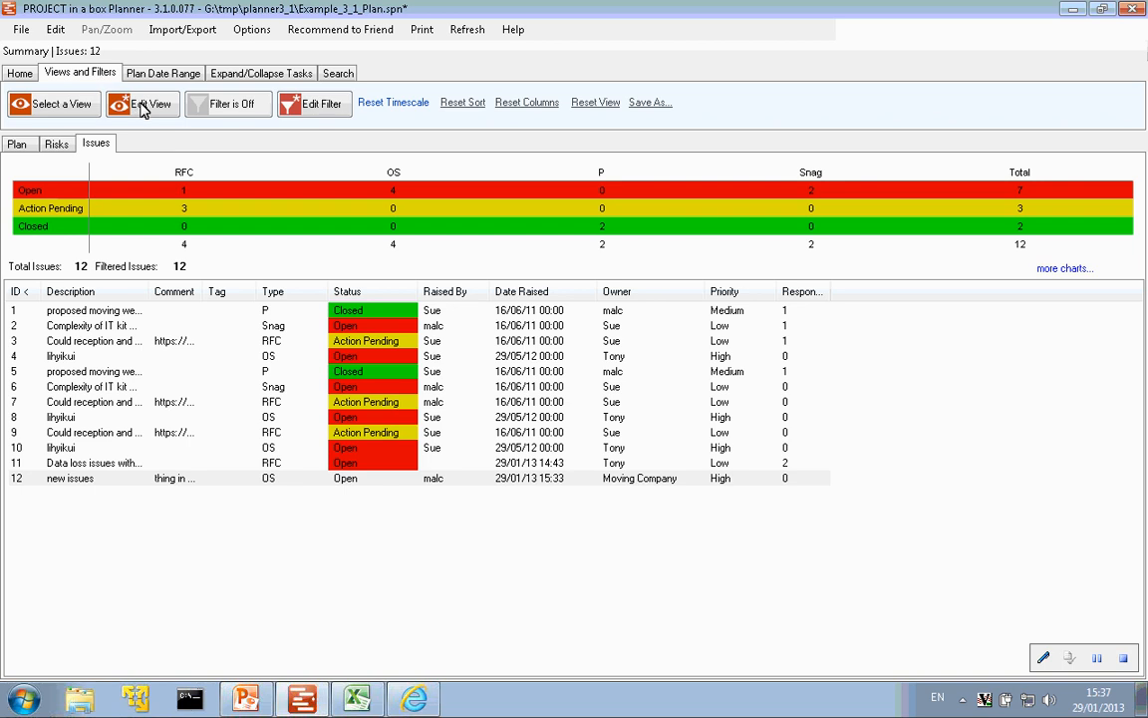
{"action": "left_click", "coordinate": [142, 108]}
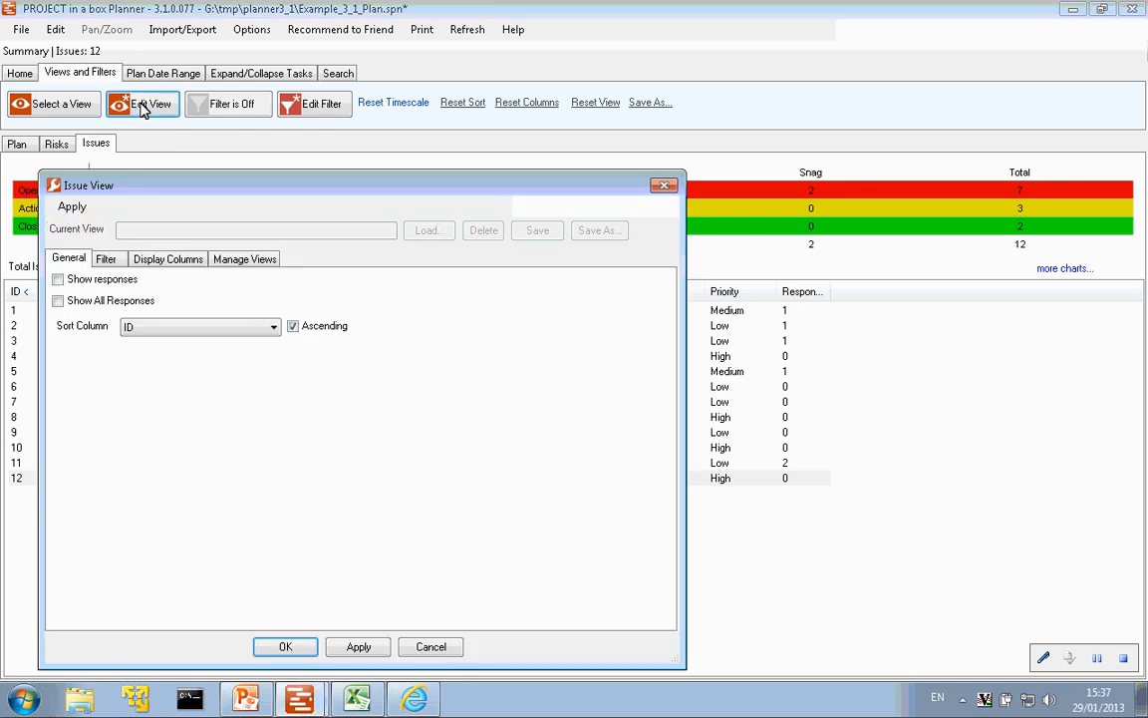
{"action": "left_click", "coordinate": [59, 281]}
{"action": "left_click", "coordinate": [57, 301]}
{"action": "left_click", "coordinate": [283, 648]}
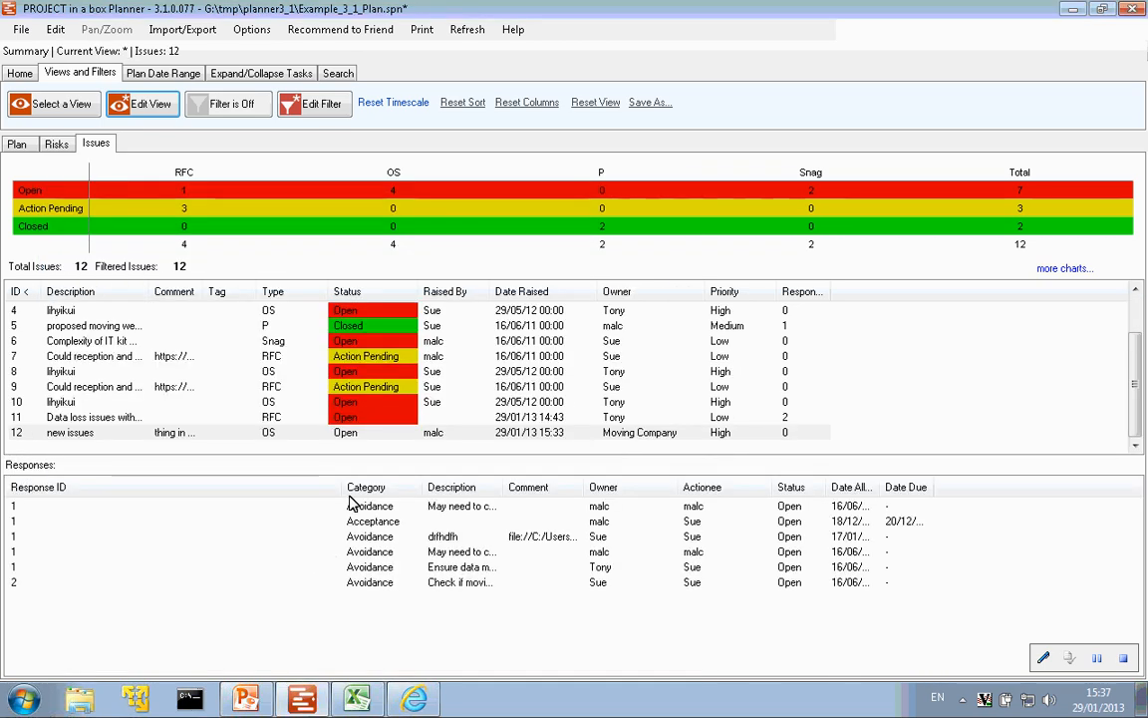
Examine how individual responses and issues are linked by selecting entries in the response list and the issue list.
{"action": "left_click", "coordinate": [26, 585]}
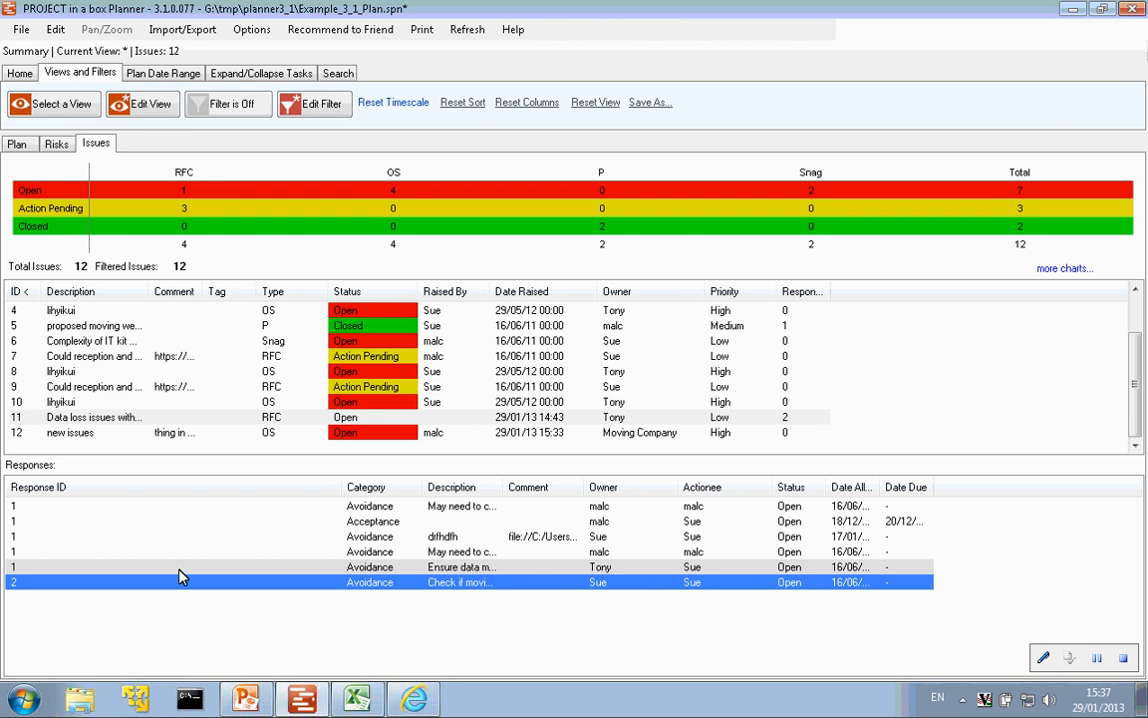
{"action": "left_click", "coordinate": [58, 538]}
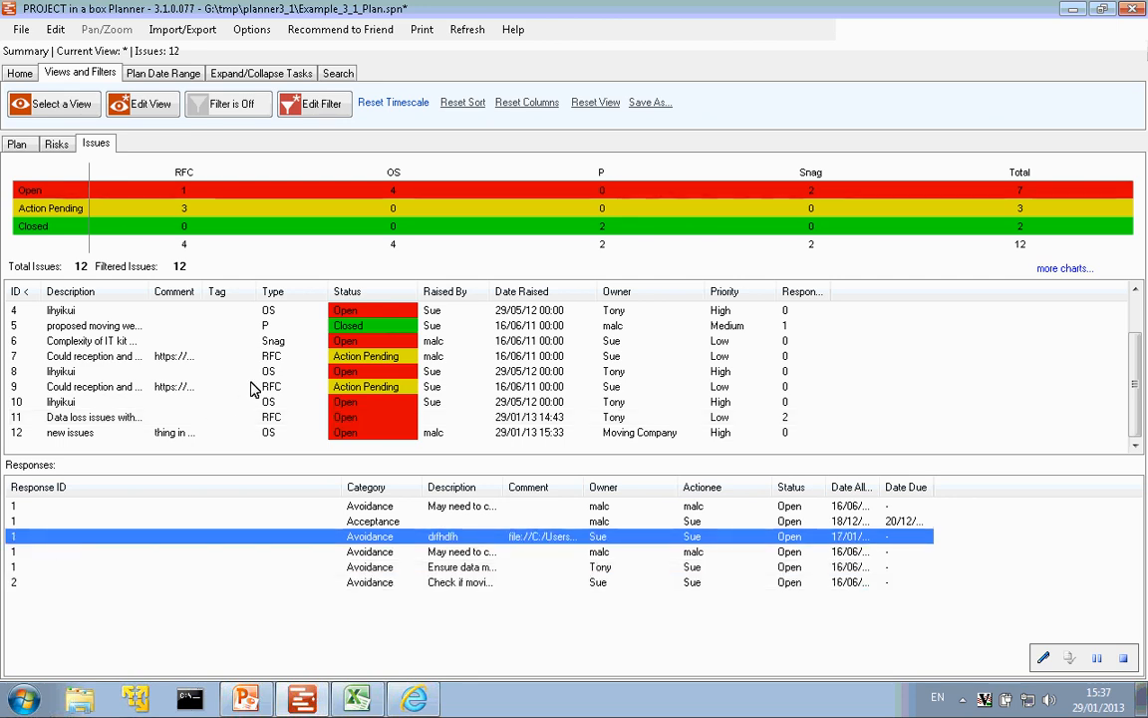
{"action": "left_click_drag", "start_coordinate": [1136, 376], "coordinate": [1136, 308]}
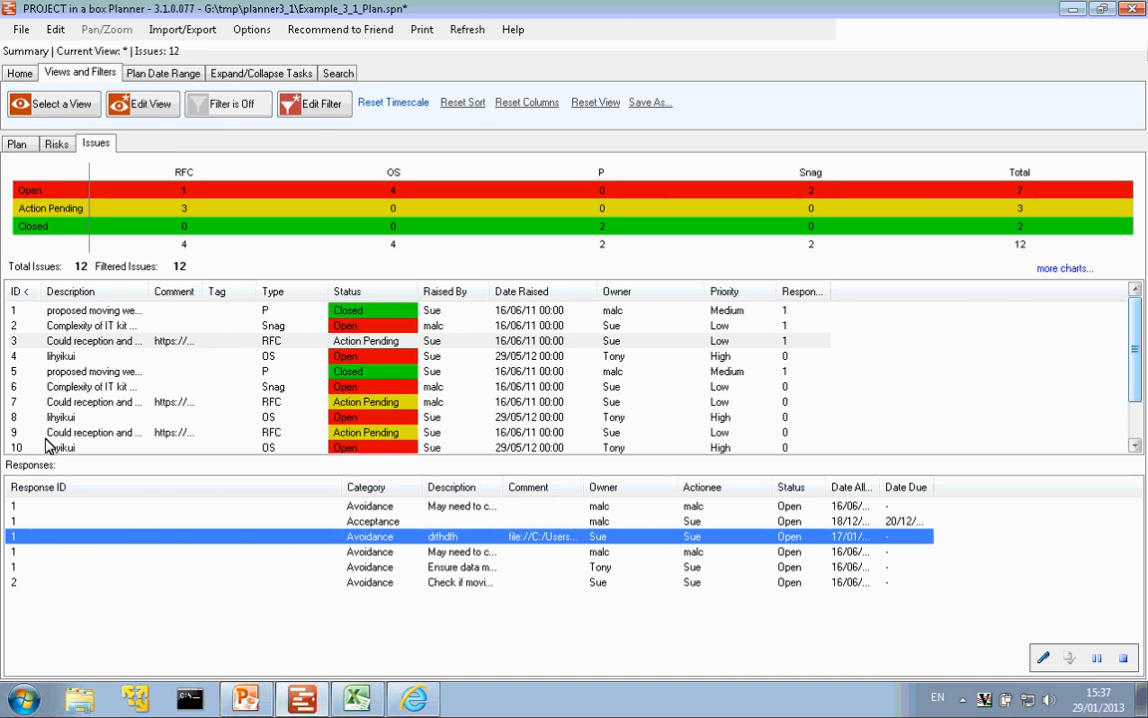
{"action": "left_click", "coordinate": [72, 374]}
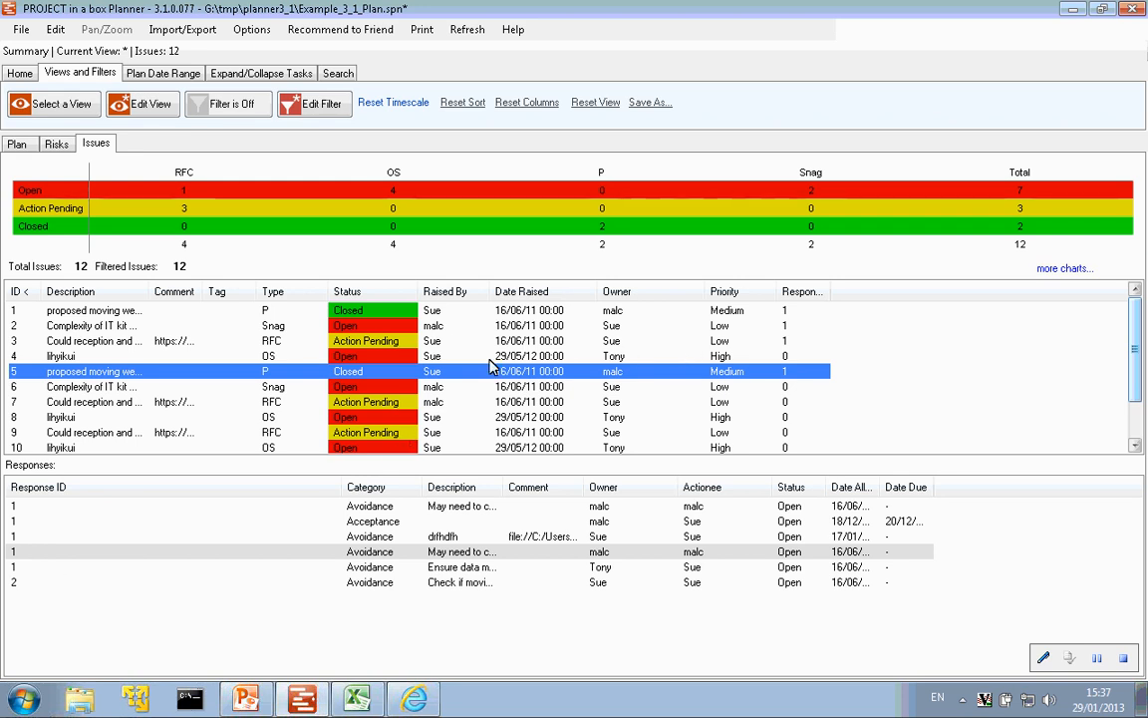
{"action": "scroll", "coordinate": [377, 438], "scroll_direction": "down", "scroll_amount": 1}
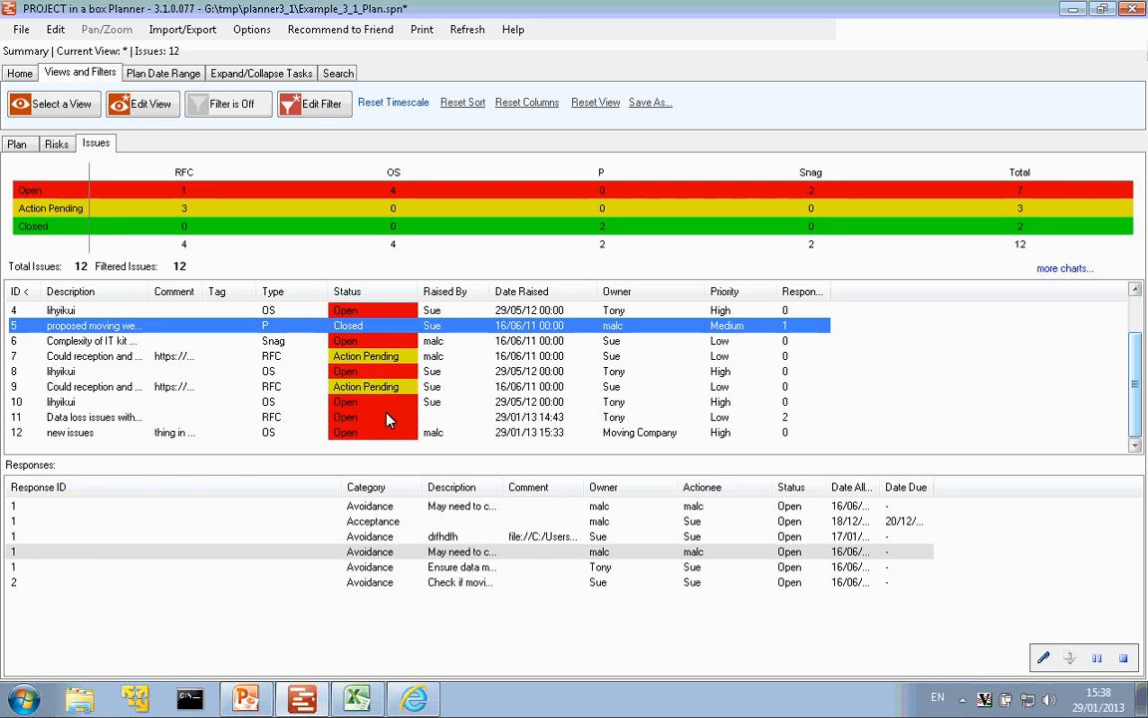
Reopen the "new issues" entry for editing and set its status to Action Pending.
{"action": "double_click", "coordinate": [111, 438]}
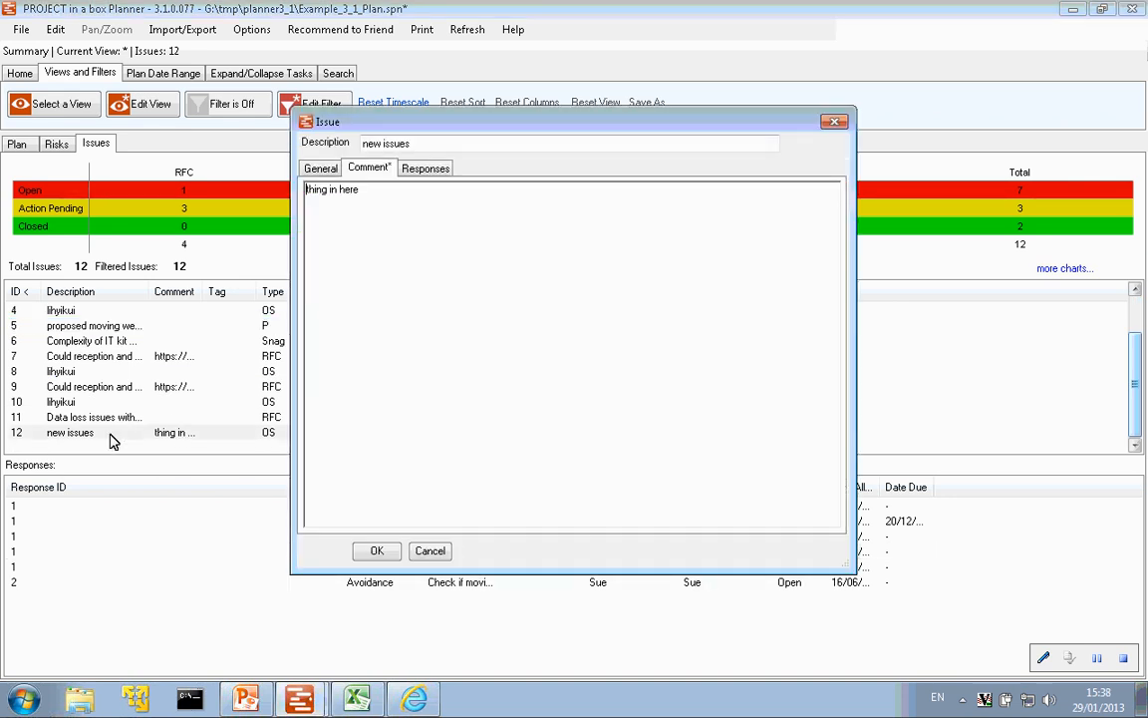
{"action": "left_click", "coordinate": [326, 171]}
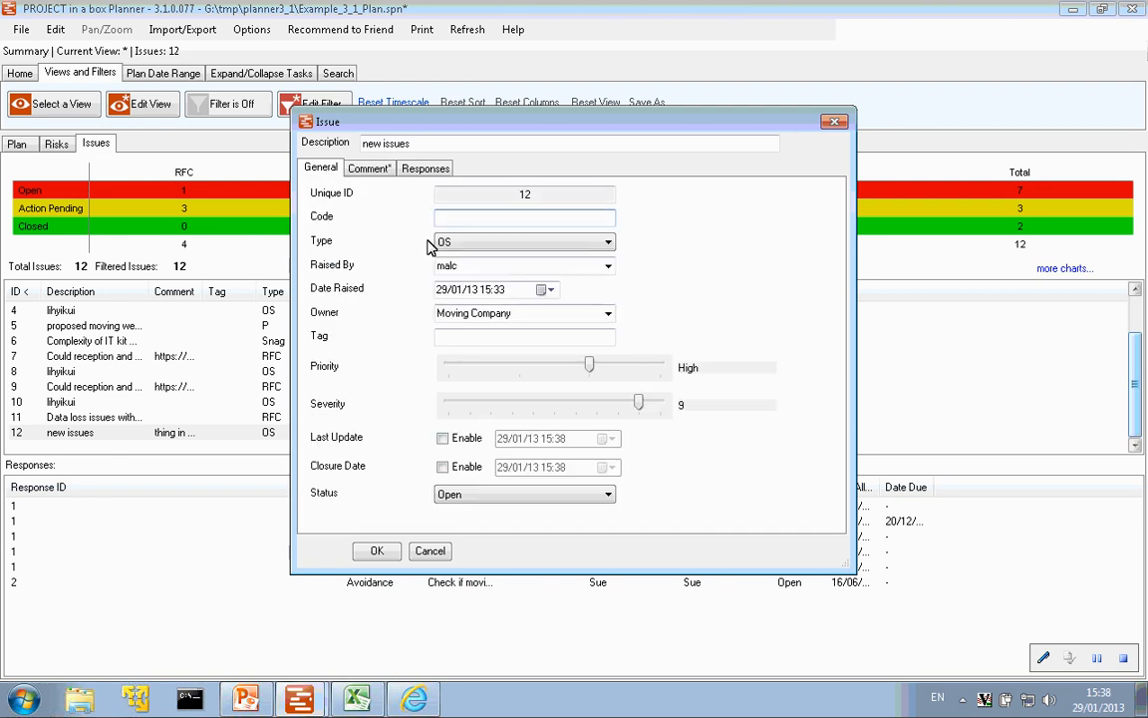
{"action": "left_click", "coordinate": [606, 496]}
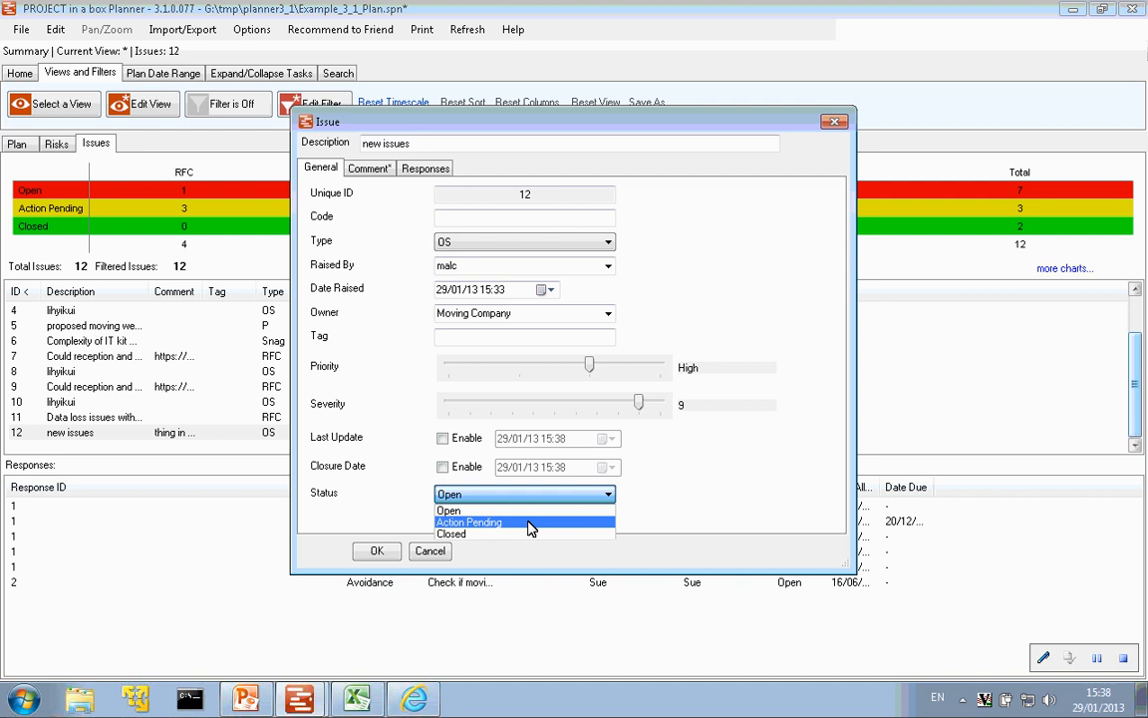
{"action": "left_click", "coordinate": [530, 522]}
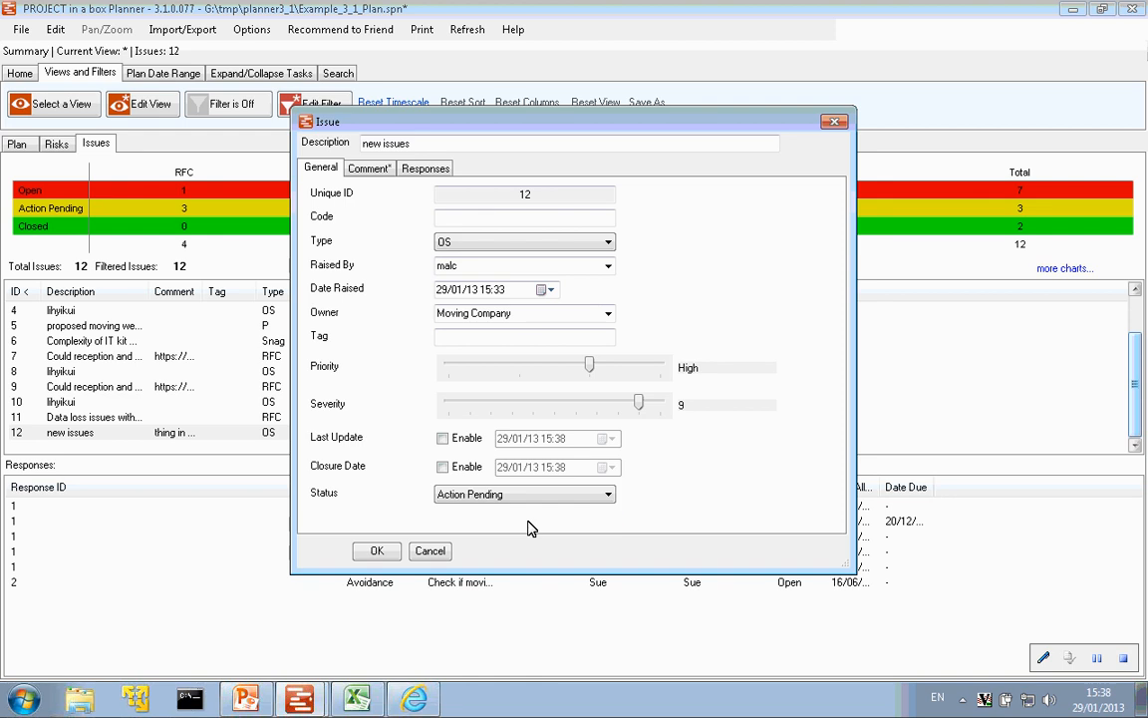
Add a response to the "new issues" entry with category Mitigation and description "something to do".
{"action": "left_click", "coordinate": [429, 169]}
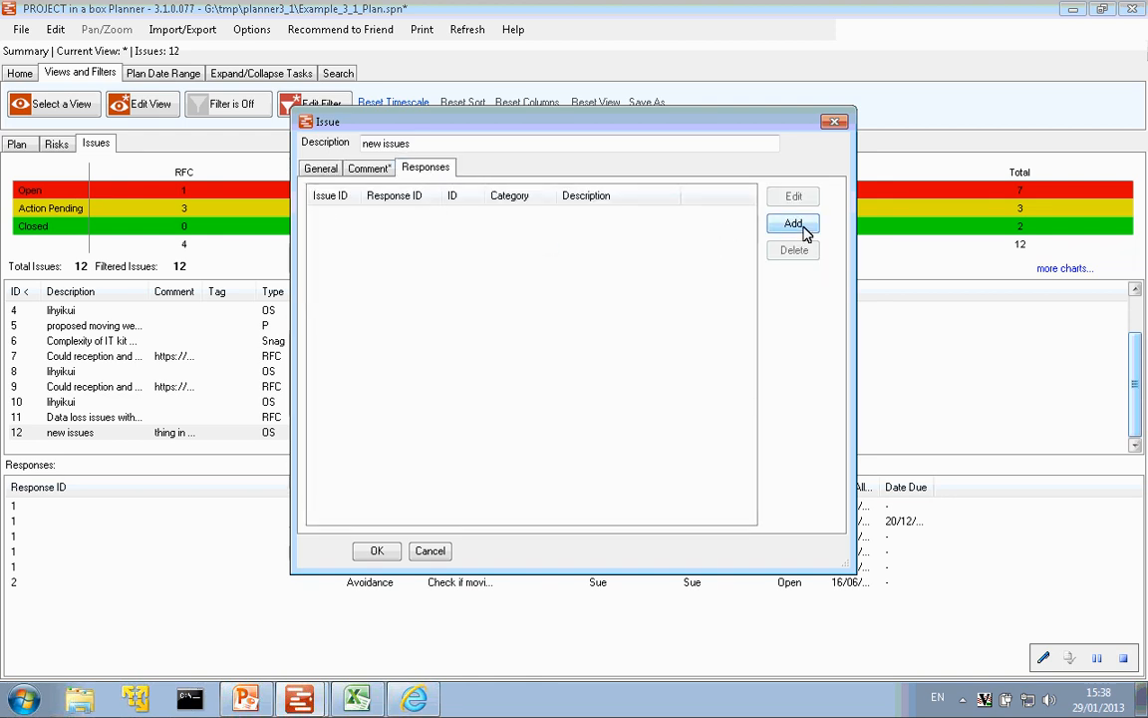
{"action": "left_click", "coordinate": [794, 225]}
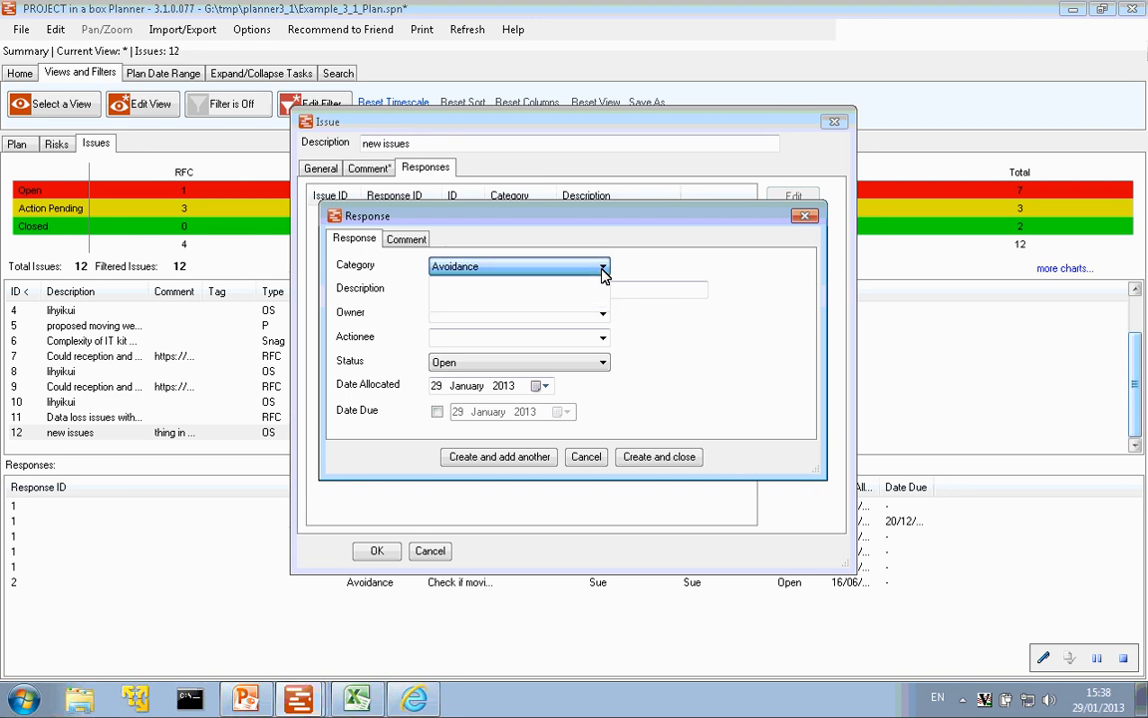
{"action": "left_click", "coordinate": [602, 273]}
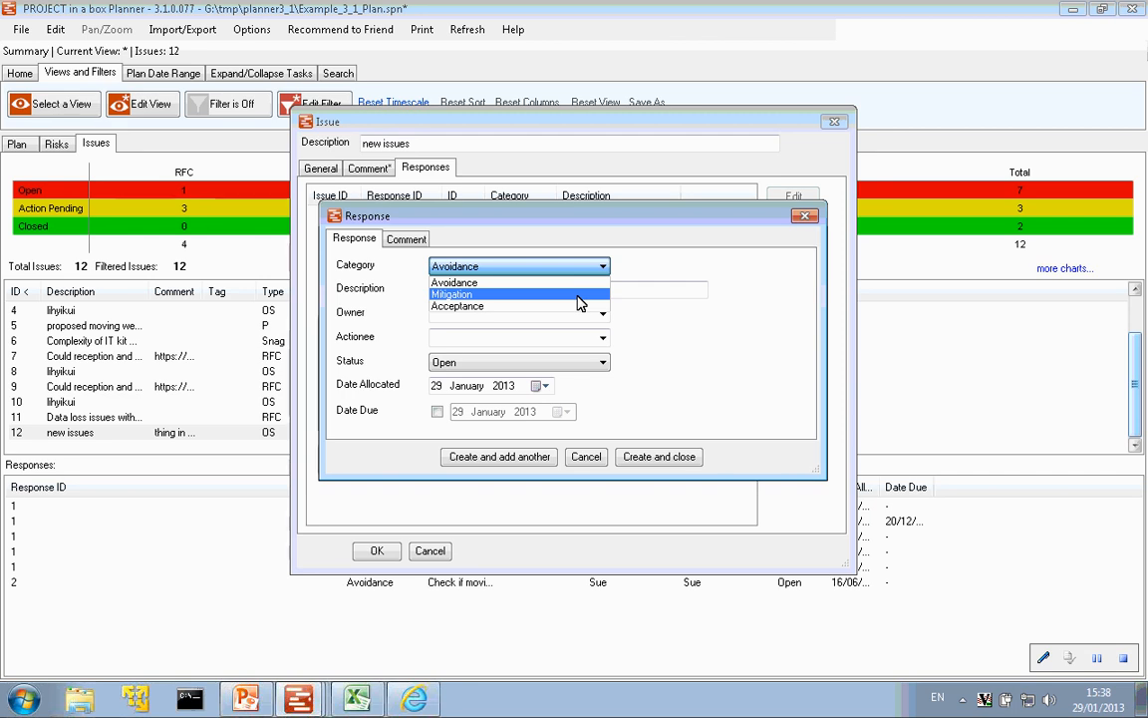
{"action": "left_click", "coordinate": [581, 301]}
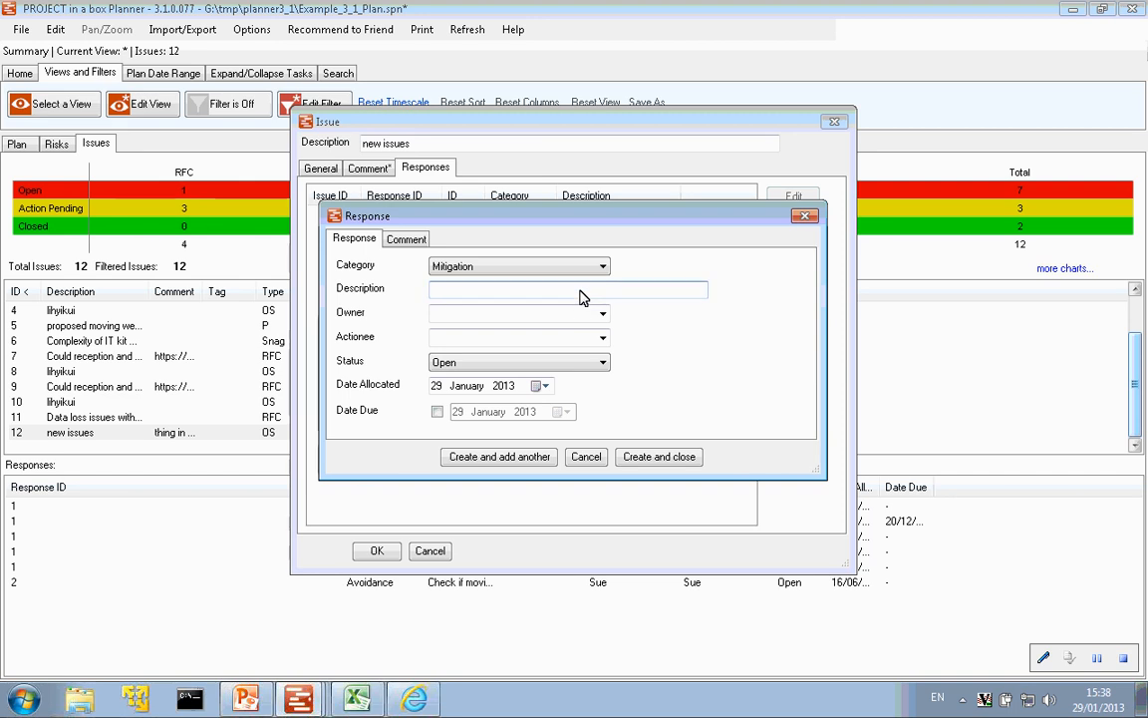
{"action": "left_click", "coordinate": [581, 291]}
{"action": "type", "text": "something to do"}
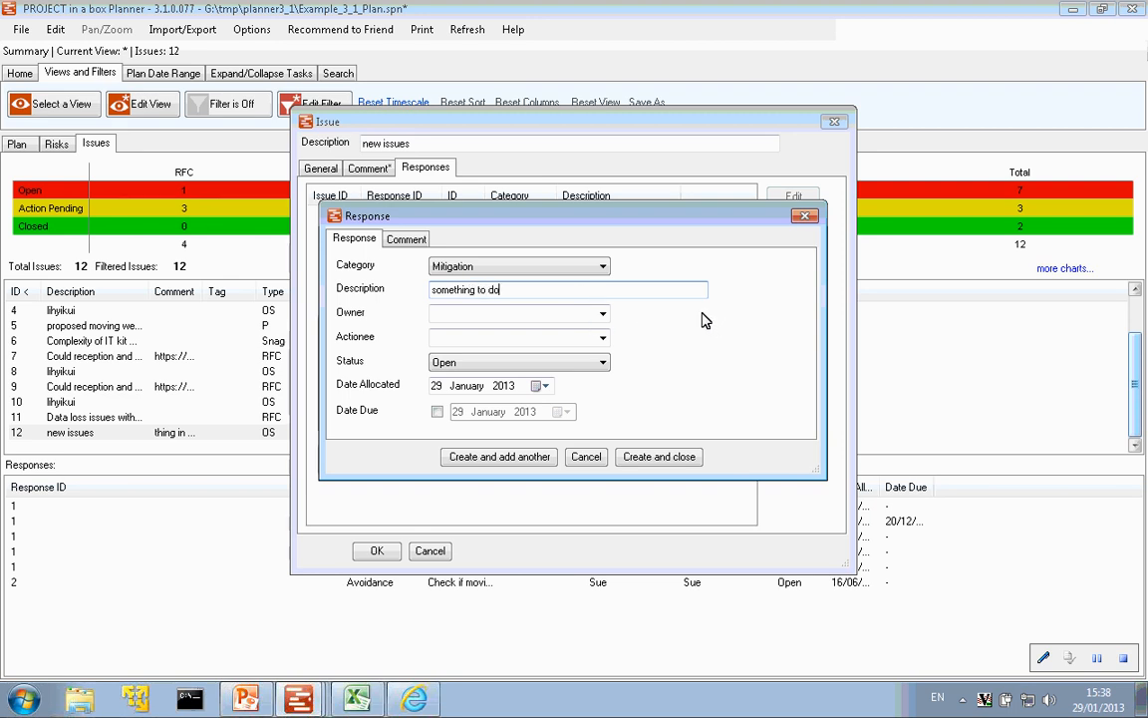
Assign an owner and a different person as actionee to the new response.
{"action": "left_click", "coordinate": [602, 315]}
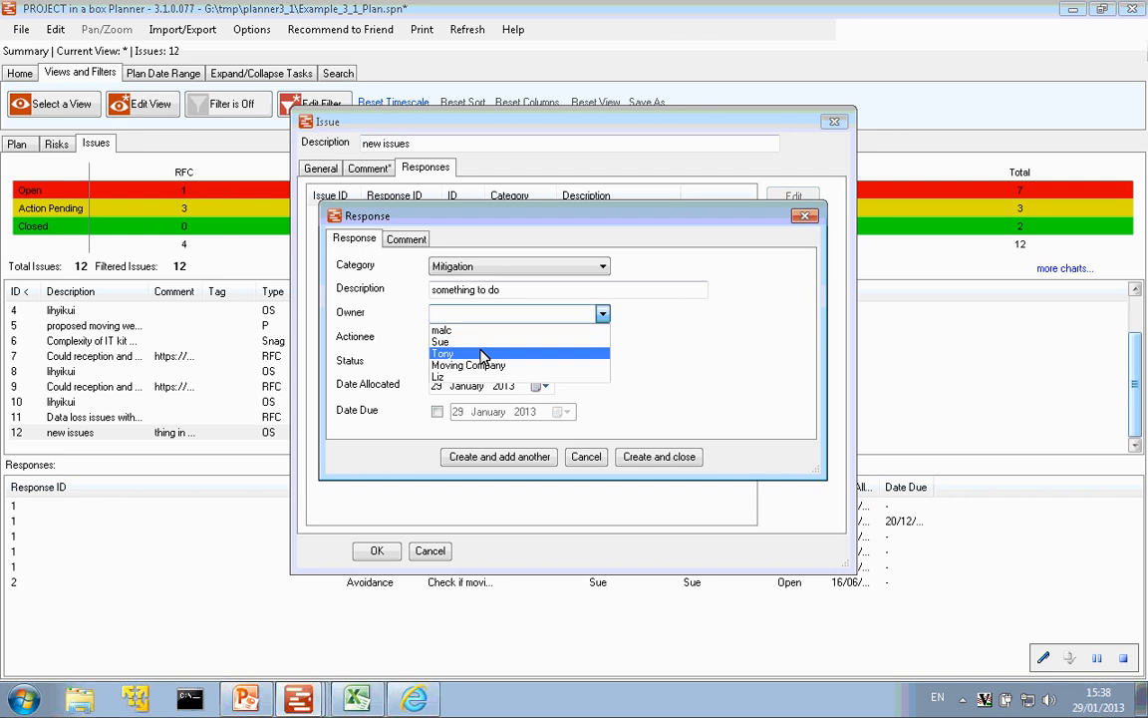
{"action": "left_click", "coordinate": [493, 355]}
{"action": "left_click", "coordinate": [602, 338]}
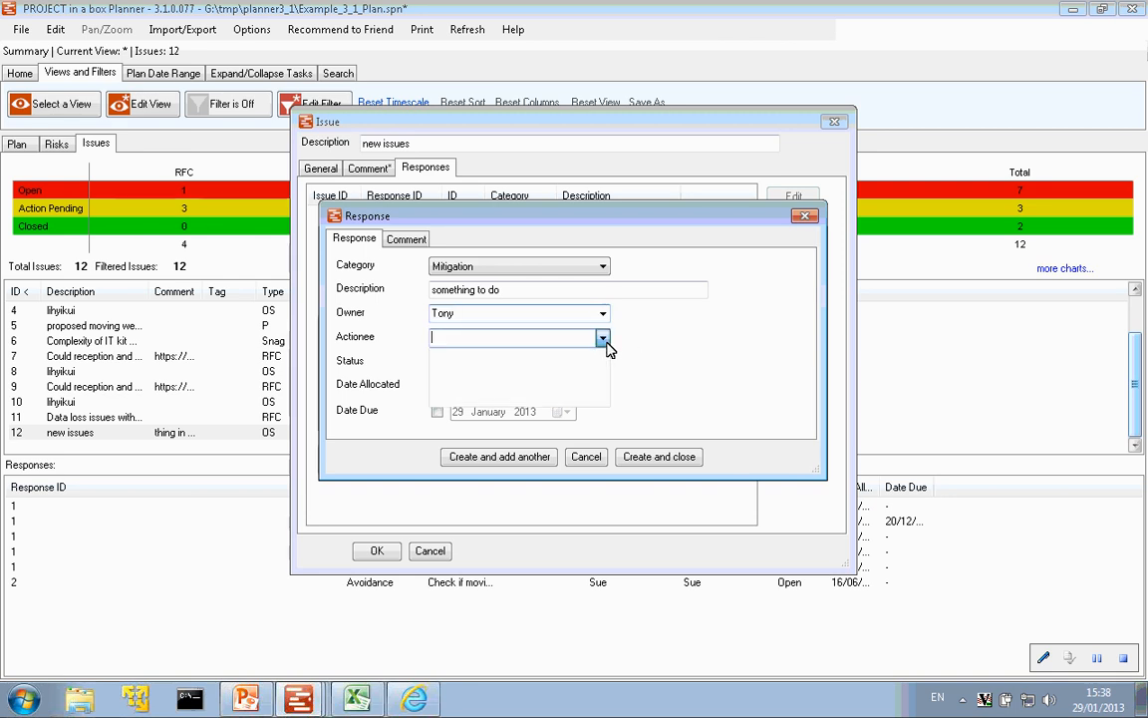
{"action": "left_click", "coordinate": [460, 367]}
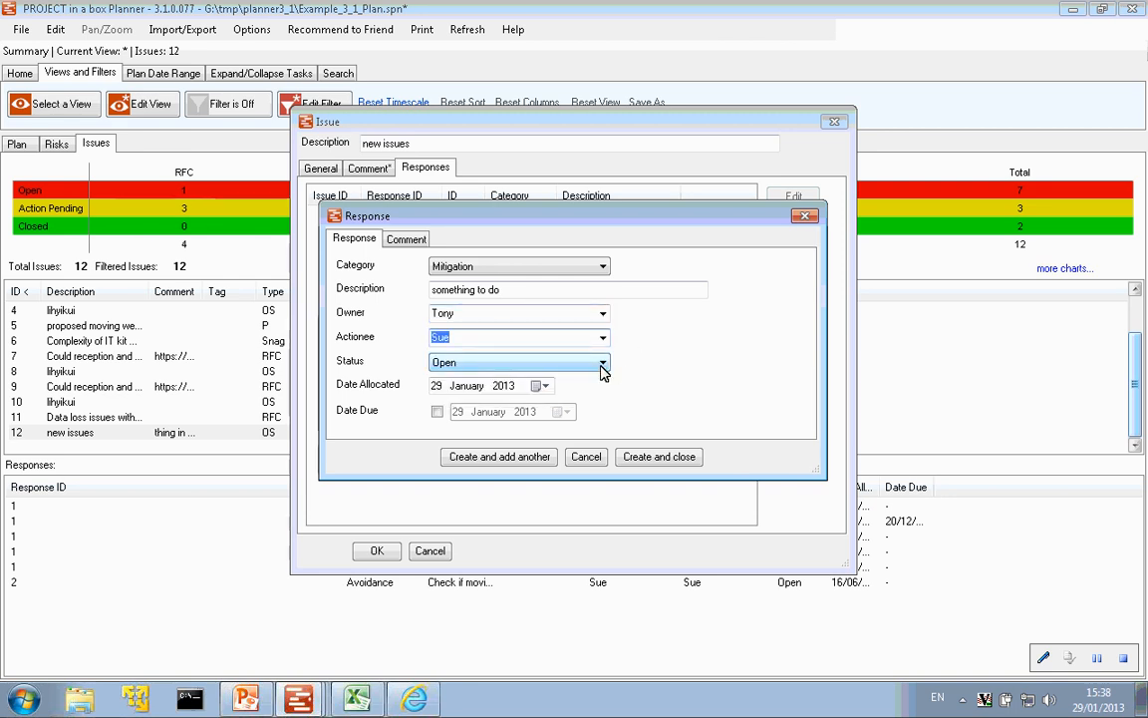
Enable the response's due date, set it to 31 January 2013, then create the response and save the issue.
{"action": "left_click", "coordinate": [437, 412]}
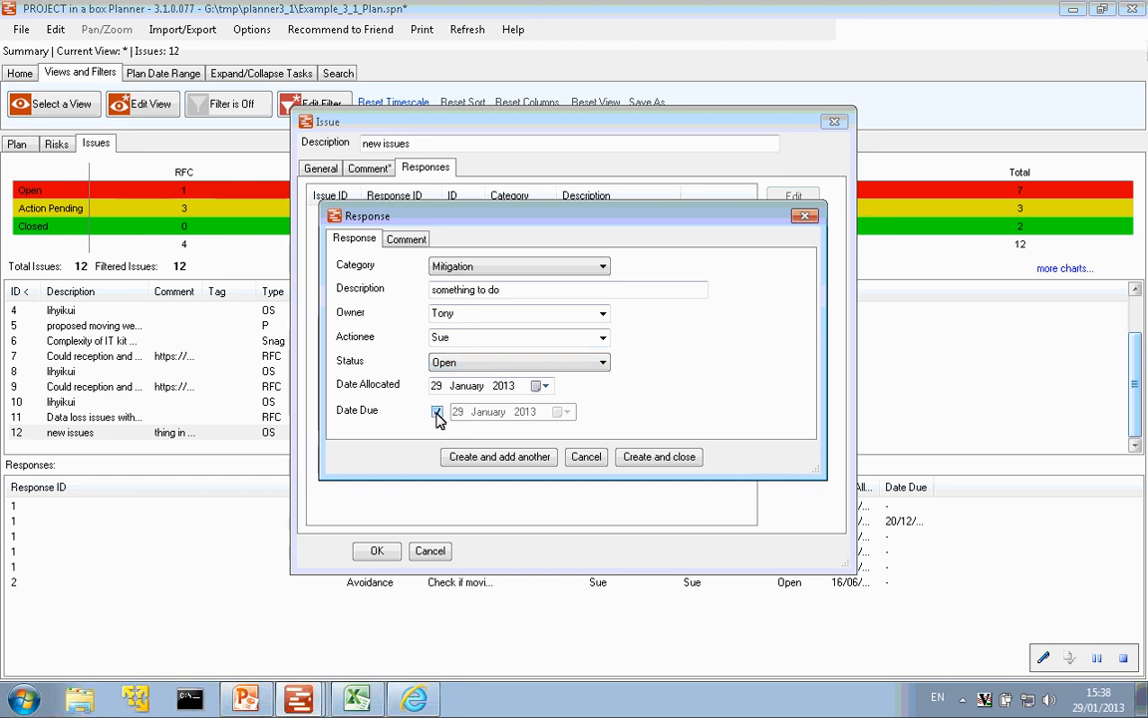
{"action": "left_click", "coordinate": [566, 412]}
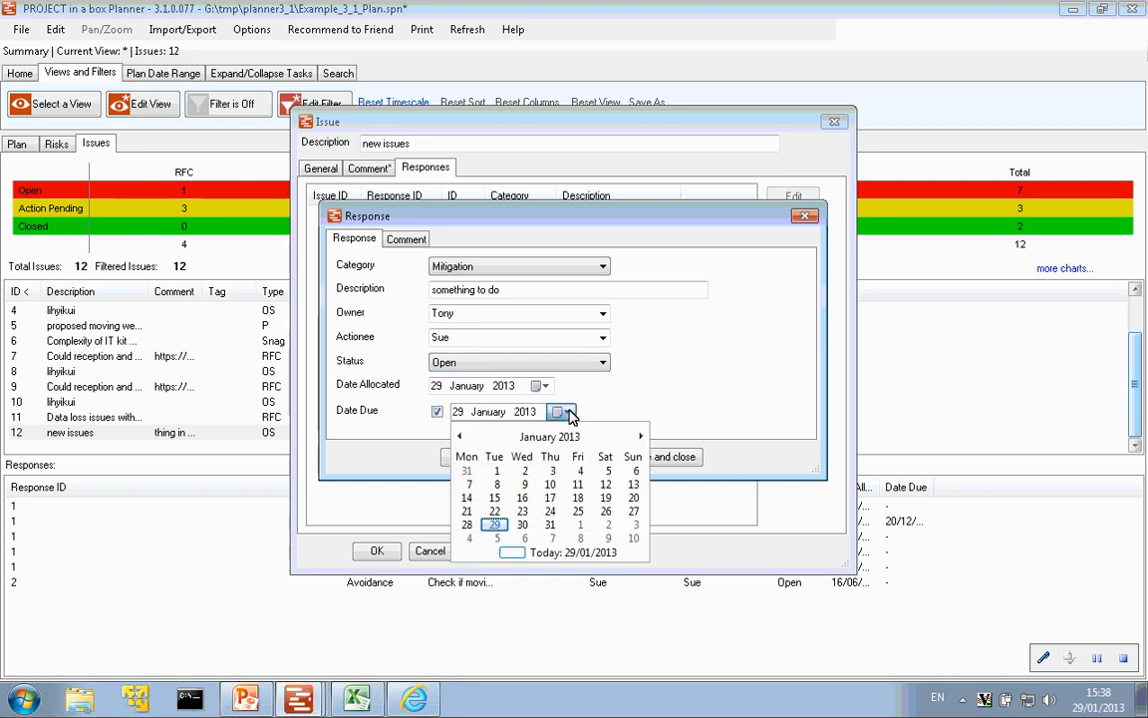
{"action": "left_click", "coordinate": [549, 525]}
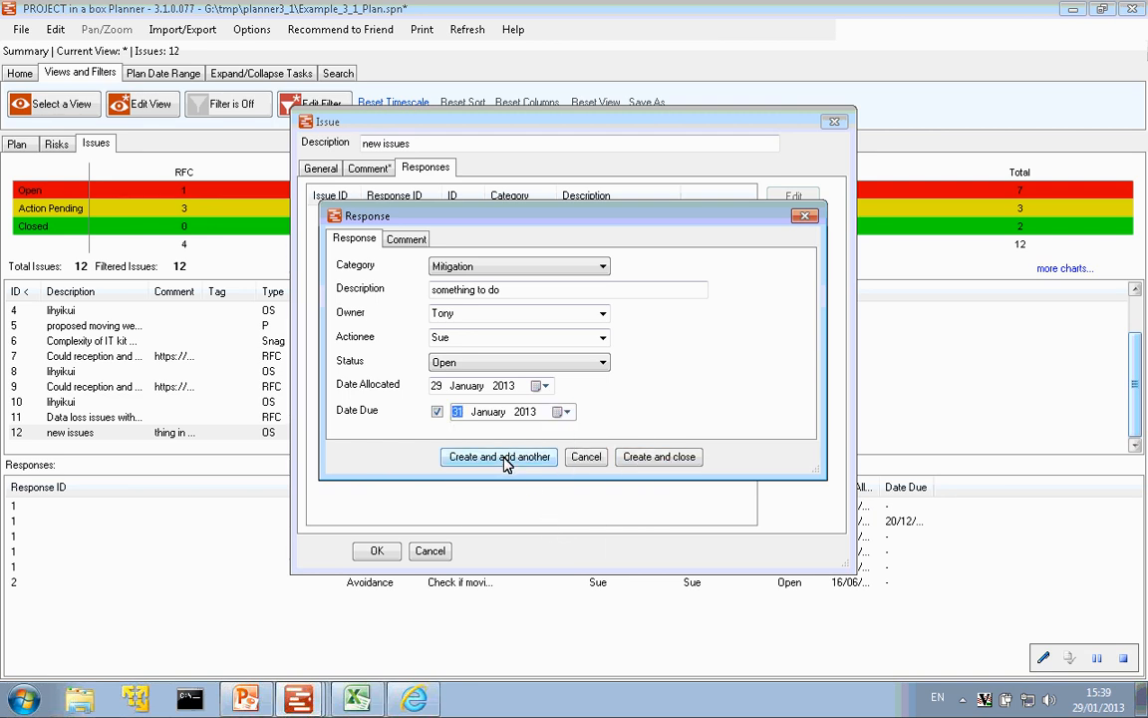
{"action": "left_click", "coordinate": [672, 461]}
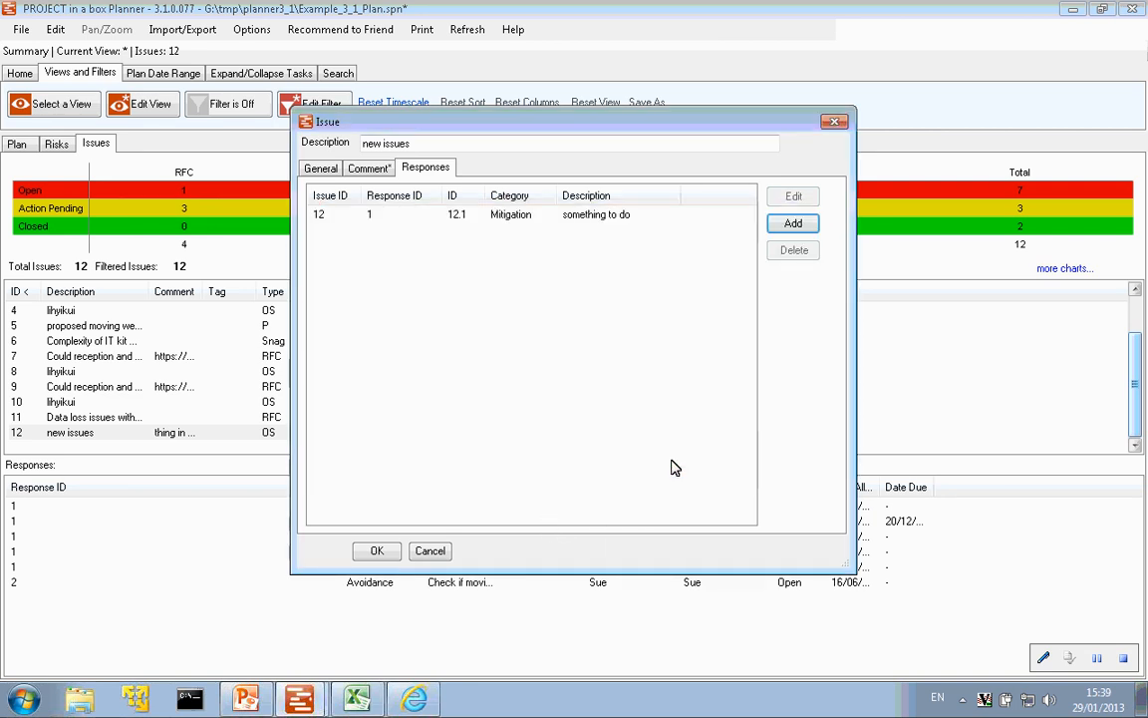
{"action": "left_click", "coordinate": [384, 552]}
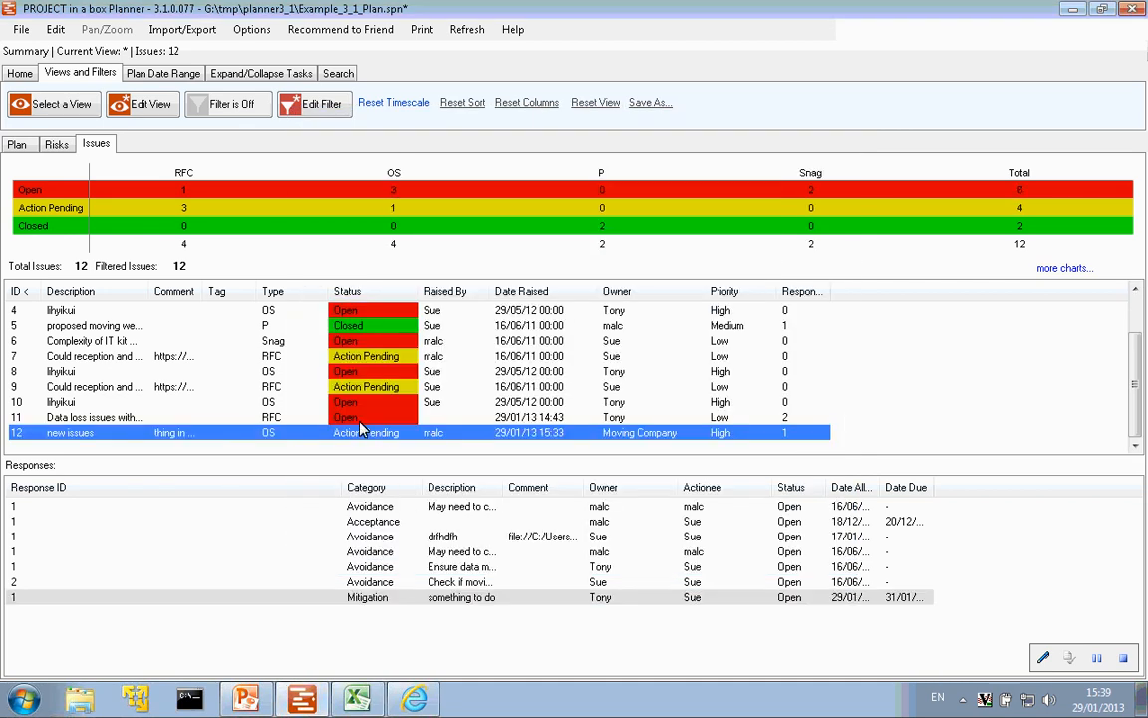
Reselect the "new issues" entry and sort the issue list by owner.
{"action": "left_click", "coordinate": [361, 402]}
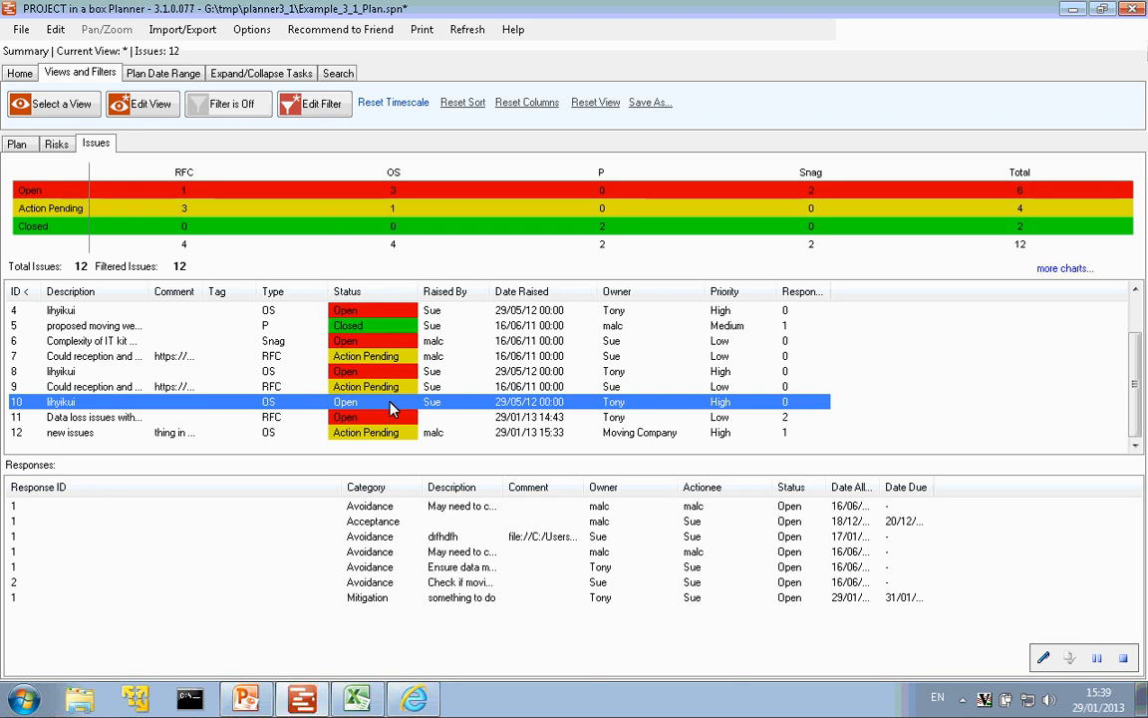
{"action": "key", "text": "Up"}
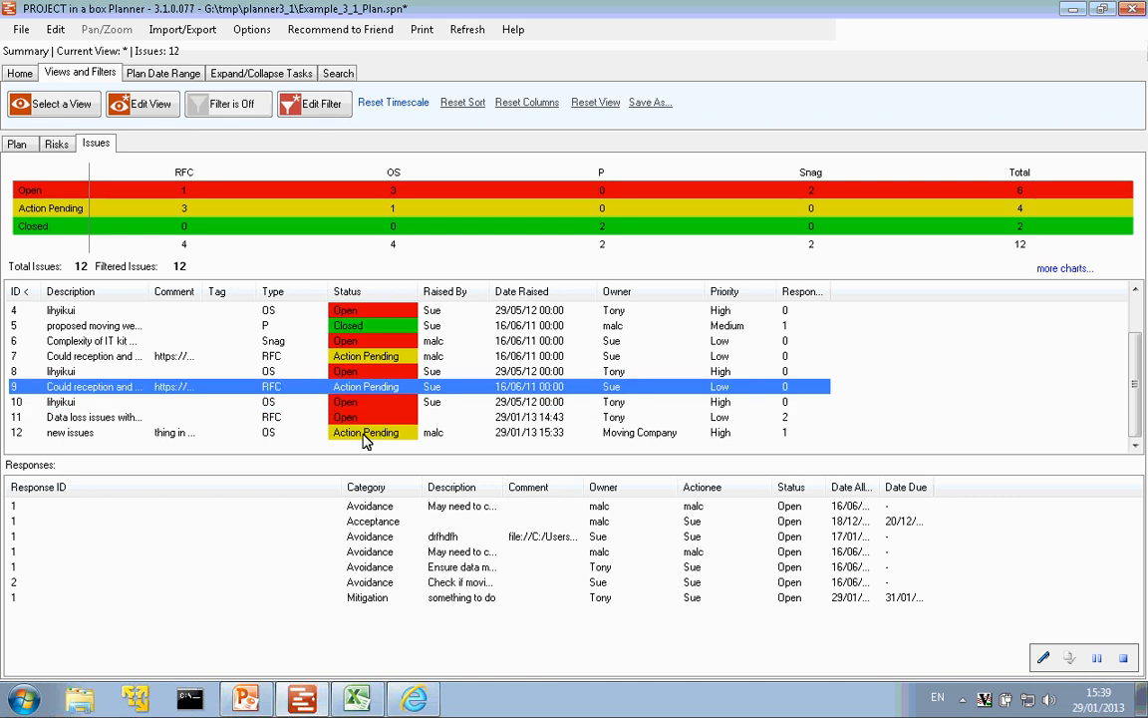
{"action": "left_click", "coordinate": [372, 433]}
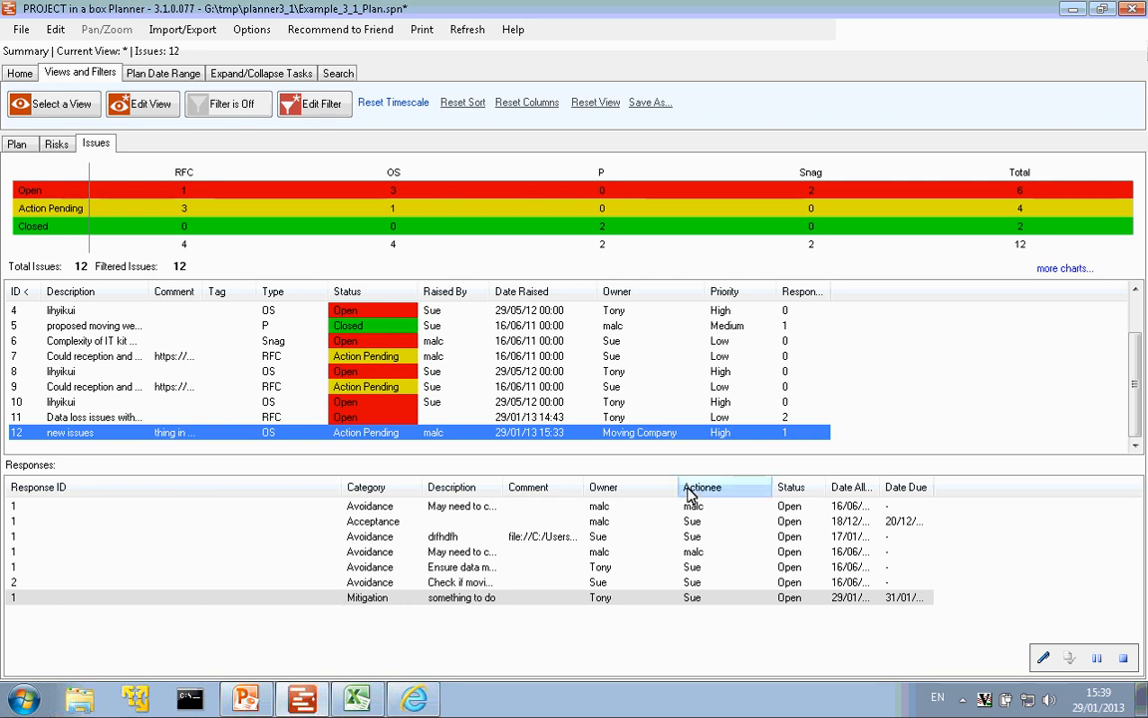
{"action": "left_click_drag", "start_coordinate": [719, 489], "coordinate": [663, 481]}
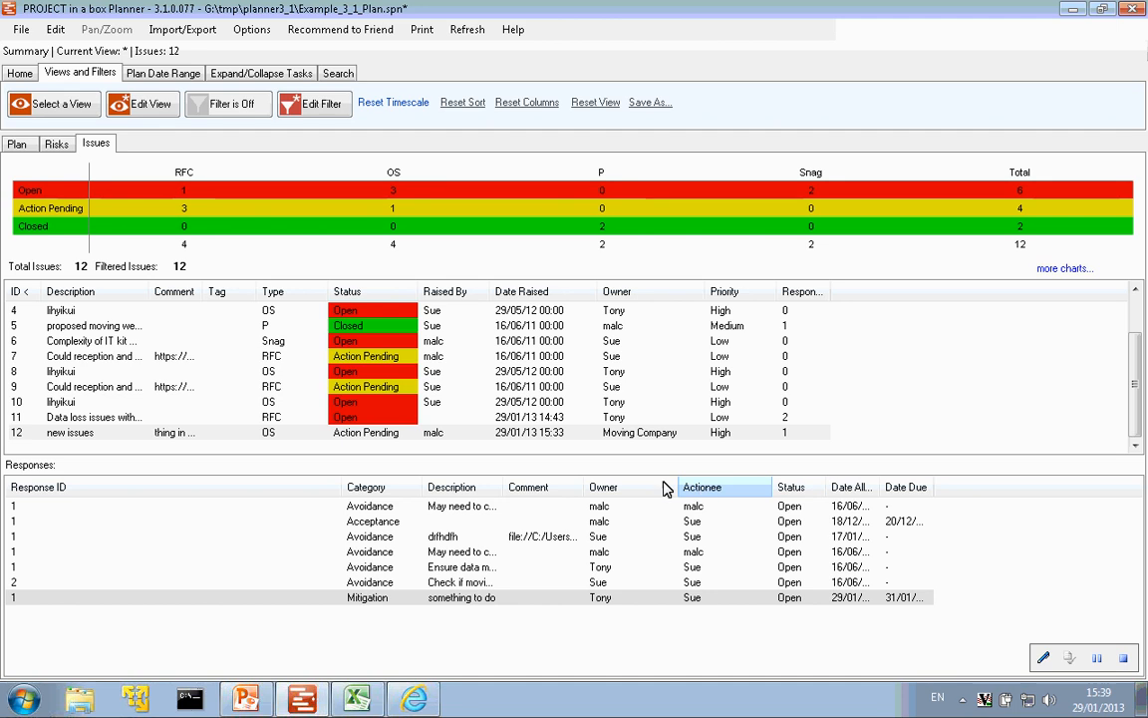
{"action": "left_click", "coordinate": [634, 291]}
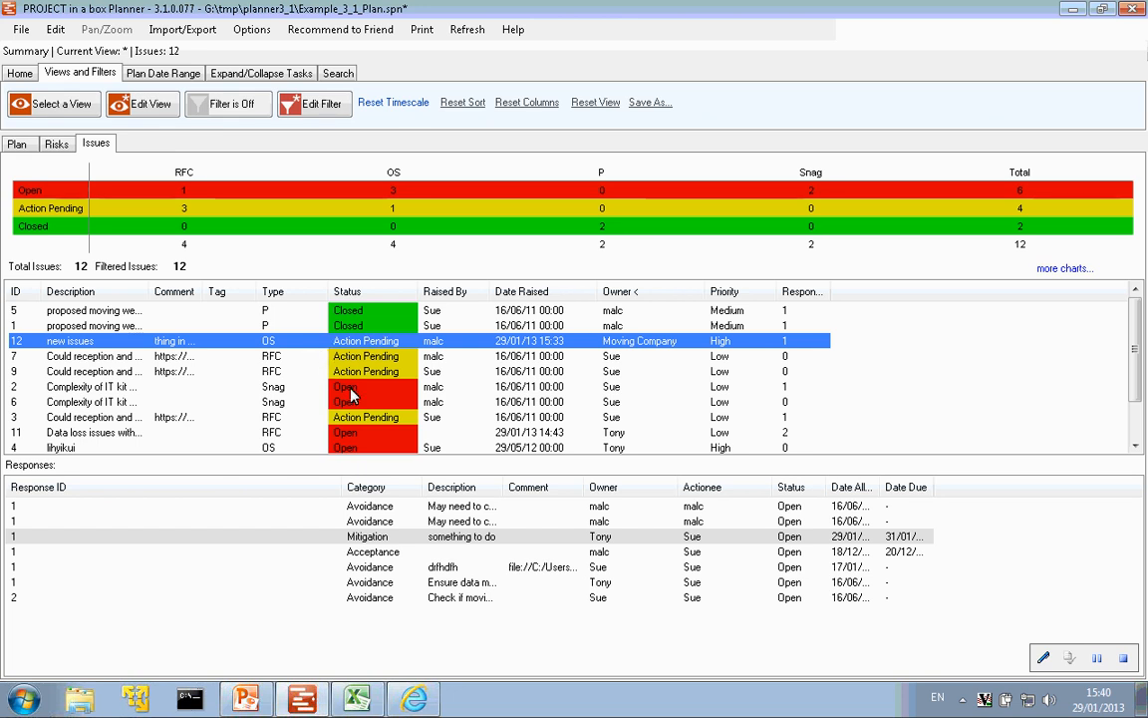
Copy issue 2, the open snag about the complexity of the IT kit move, to a new risk.
{"action": "left_click", "coordinate": [387, 392]}
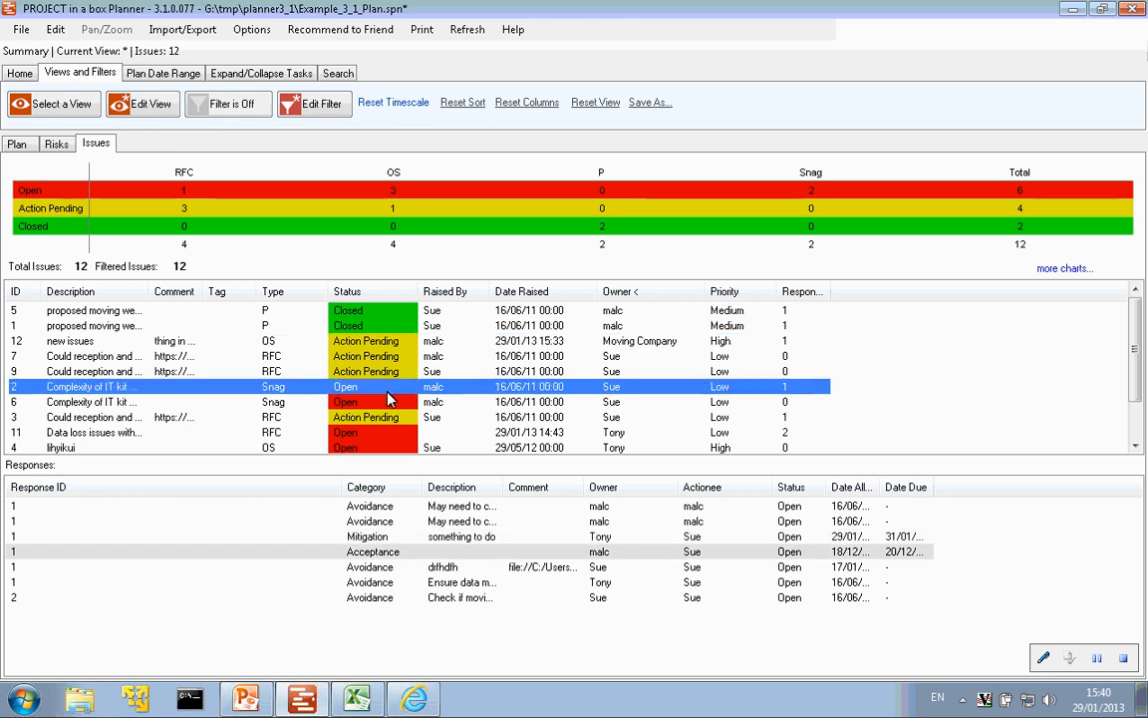
{"action": "right_click", "coordinate": [382, 391]}
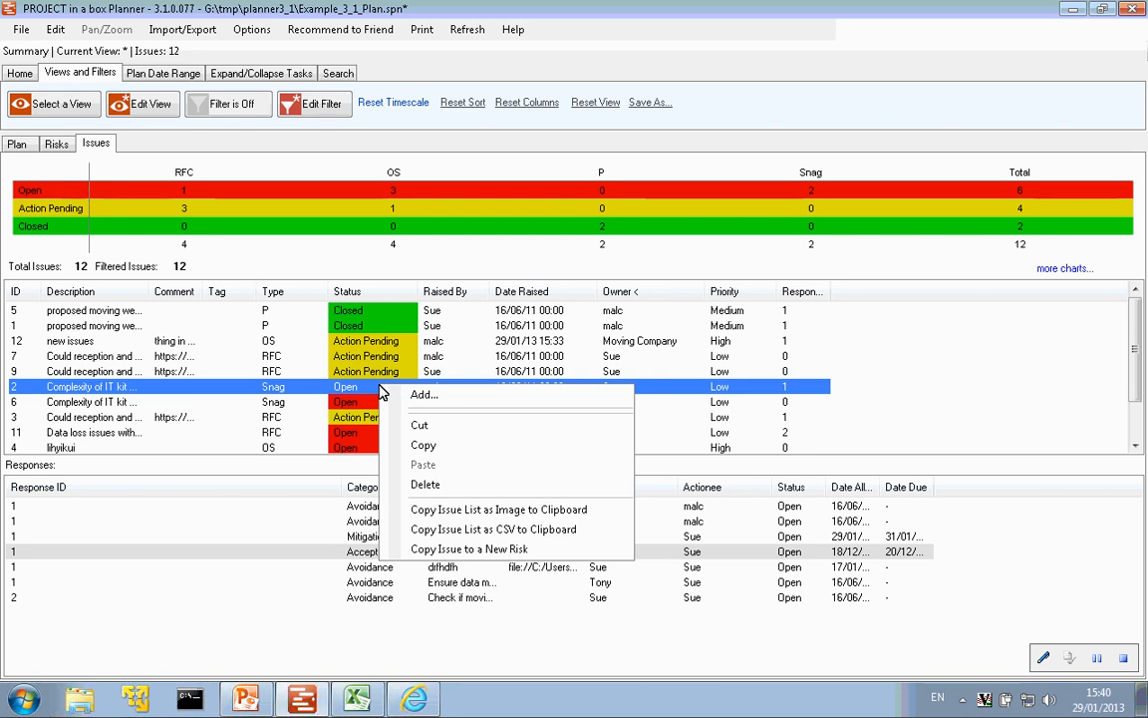
{"action": "left_click", "coordinate": [443, 555]}
{"action": "left_click", "coordinate": [596, 410]}
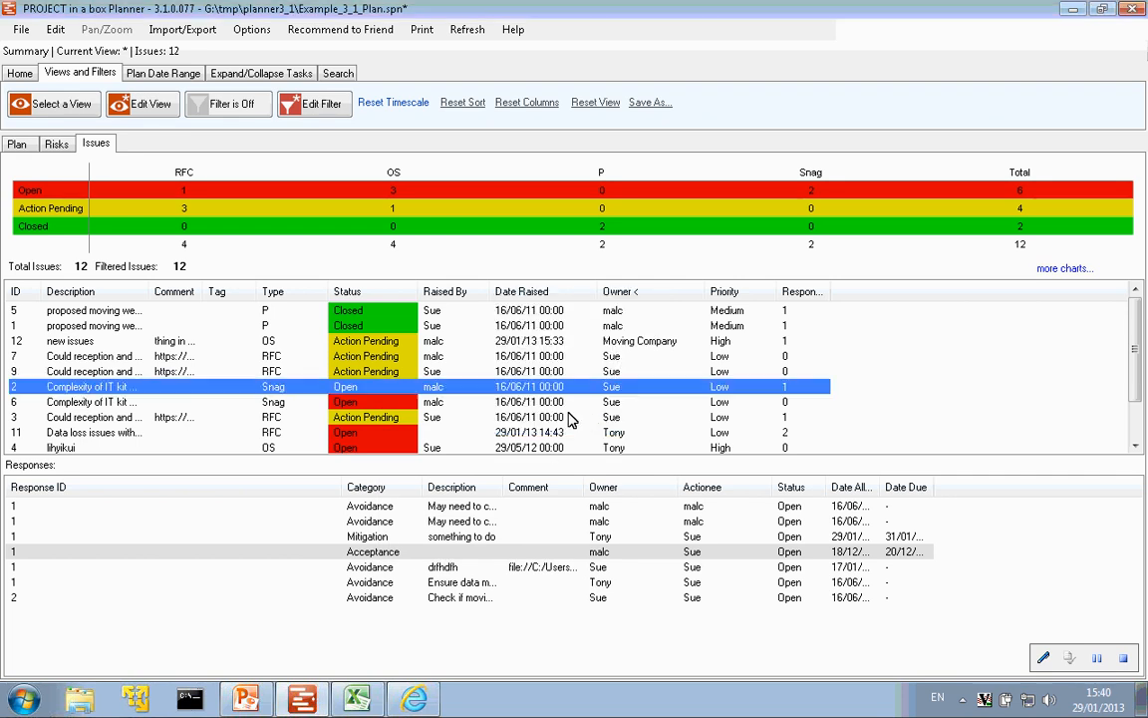
Delete the original issue 2 from the issue list and confirm the deletion.
{"action": "right_click", "coordinate": [392, 389]}
{"action": "left_click", "coordinate": [436, 481]}
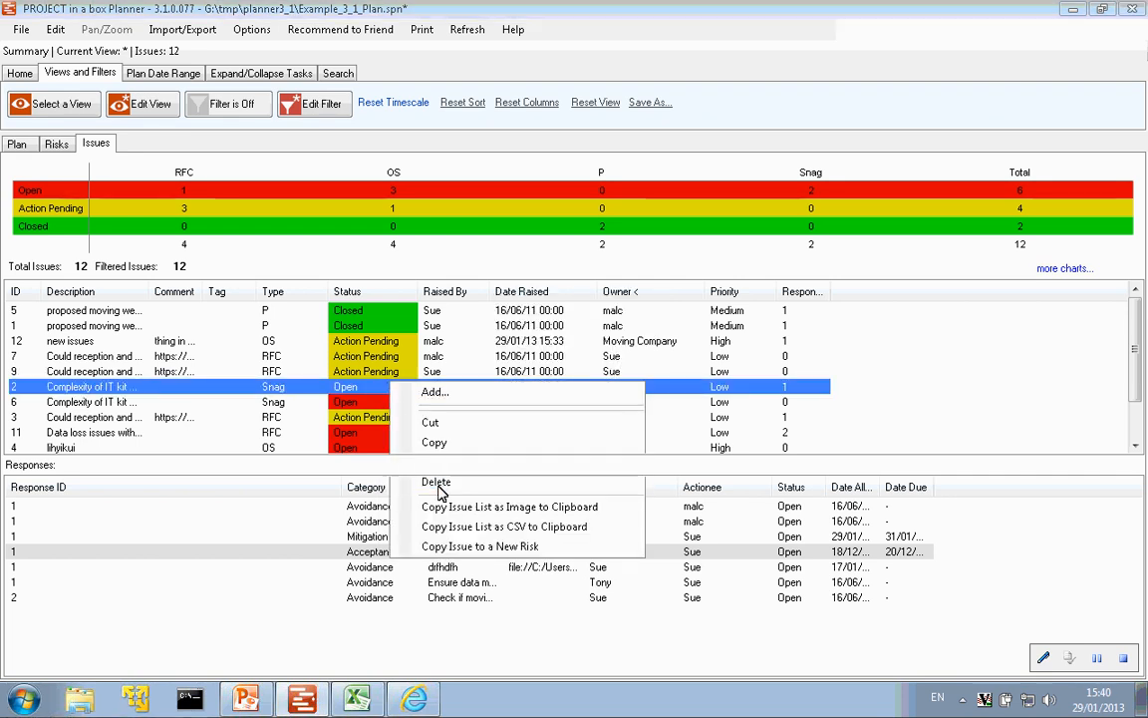
{"action": "left_click", "coordinate": [543, 409]}
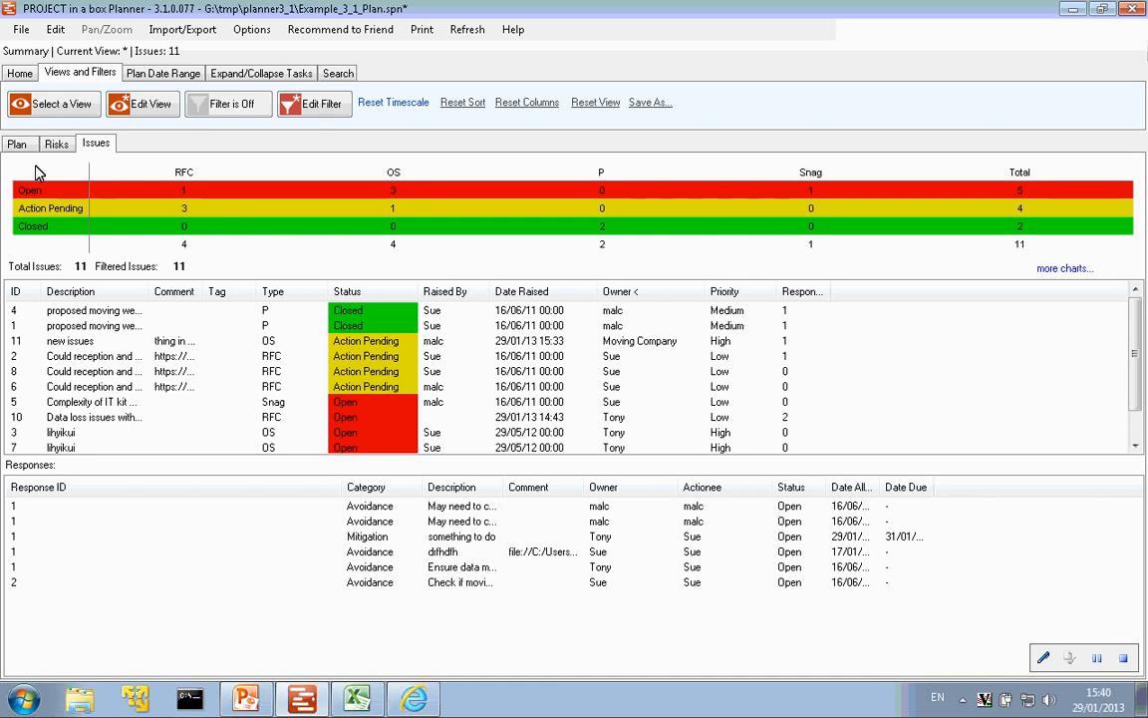
Inspect the general, comment and inherent risk details of the copied "Complexity of IT kit" risk, and return to the issues.
{"action": "left_click", "coordinate": [56, 152]}
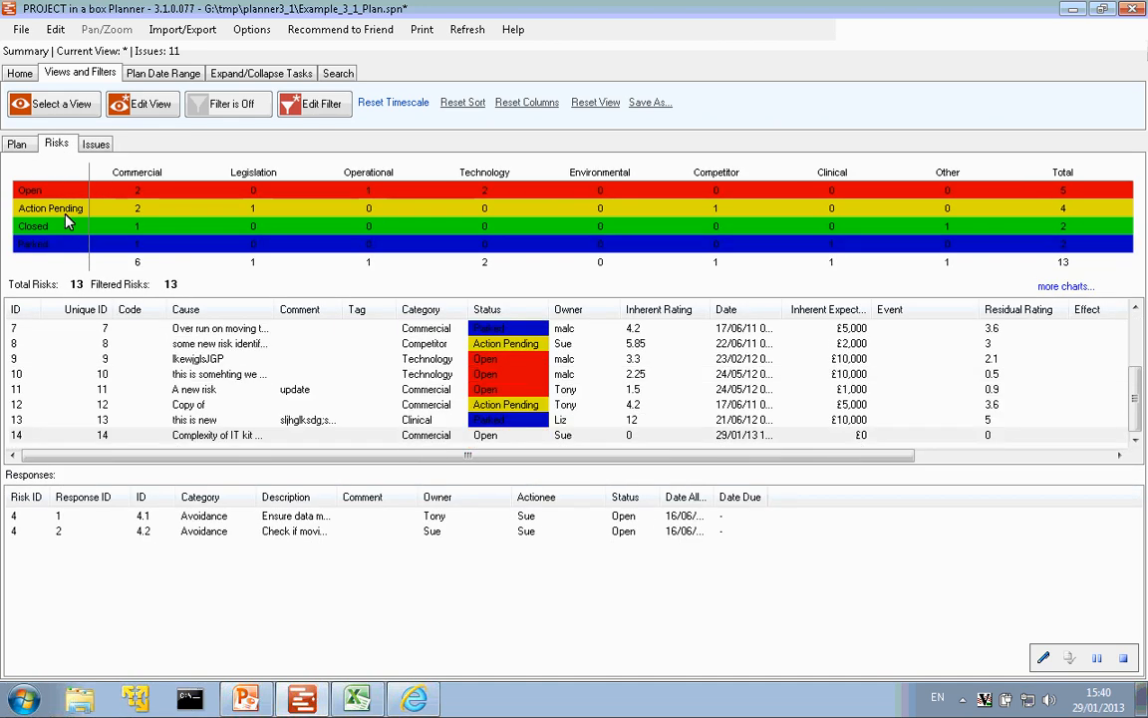
{"action": "double_click", "coordinate": [256, 441]}
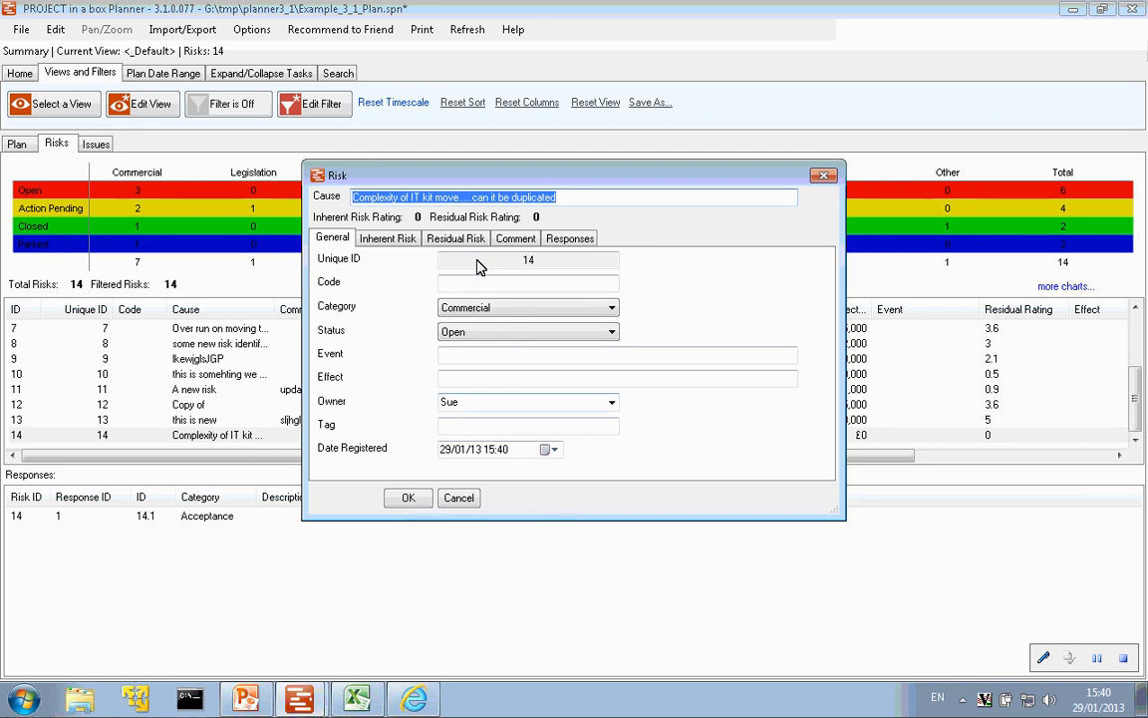
{"action": "left_click", "coordinate": [517, 239]}
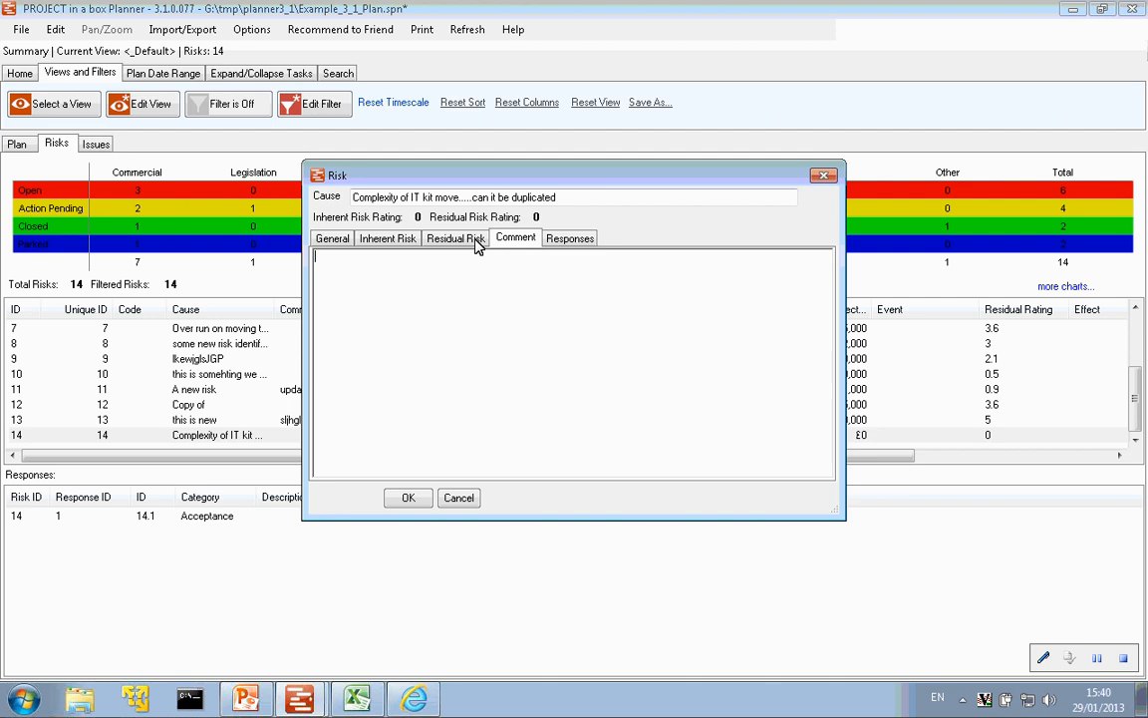
{"action": "left_click", "coordinate": [397, 241]}
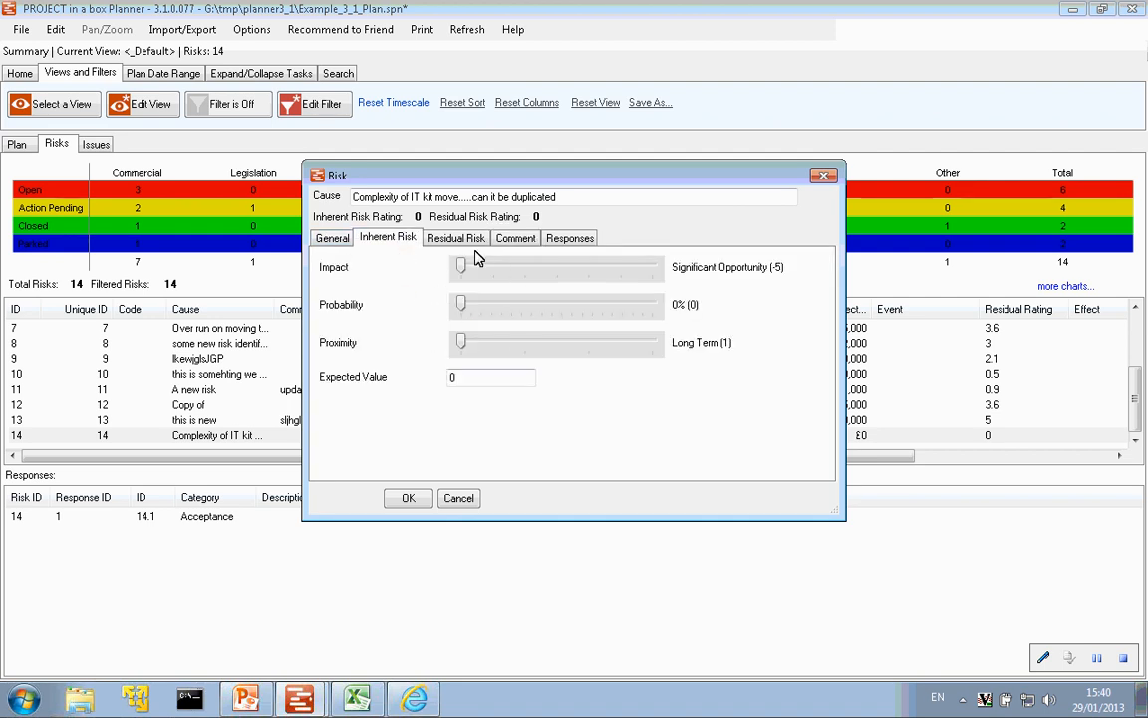
{"action": "left_click", "coordinate": [824, 176]}
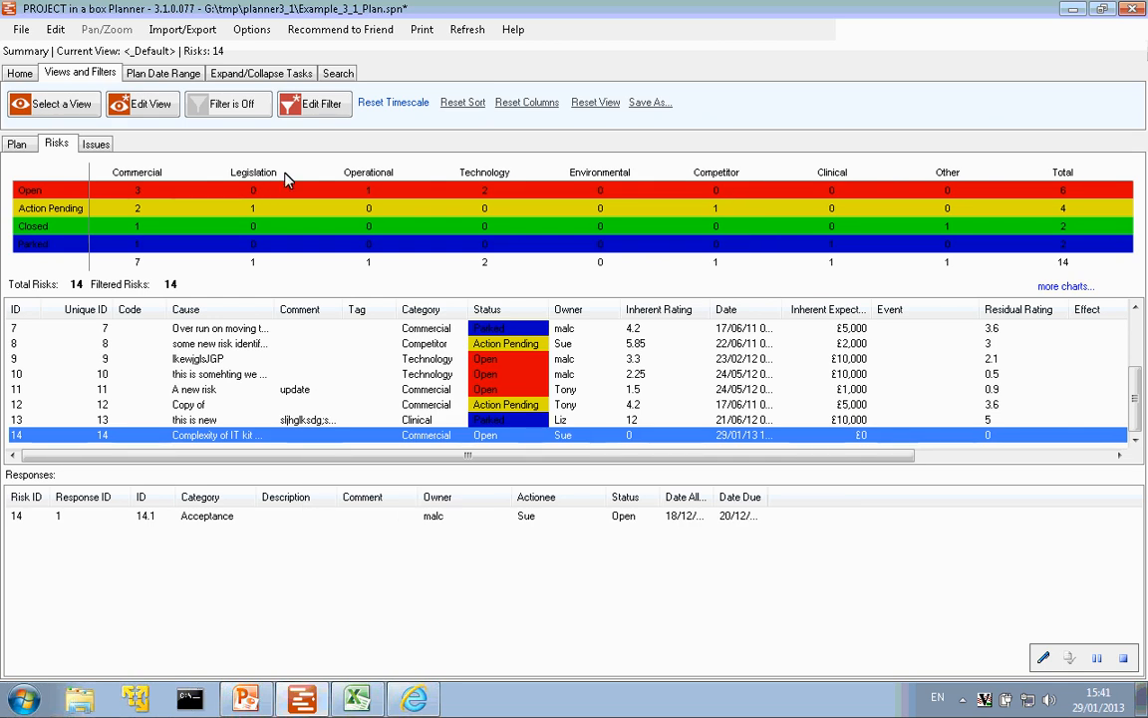
{"action": "left_click", "coordinate": [95, 145]}
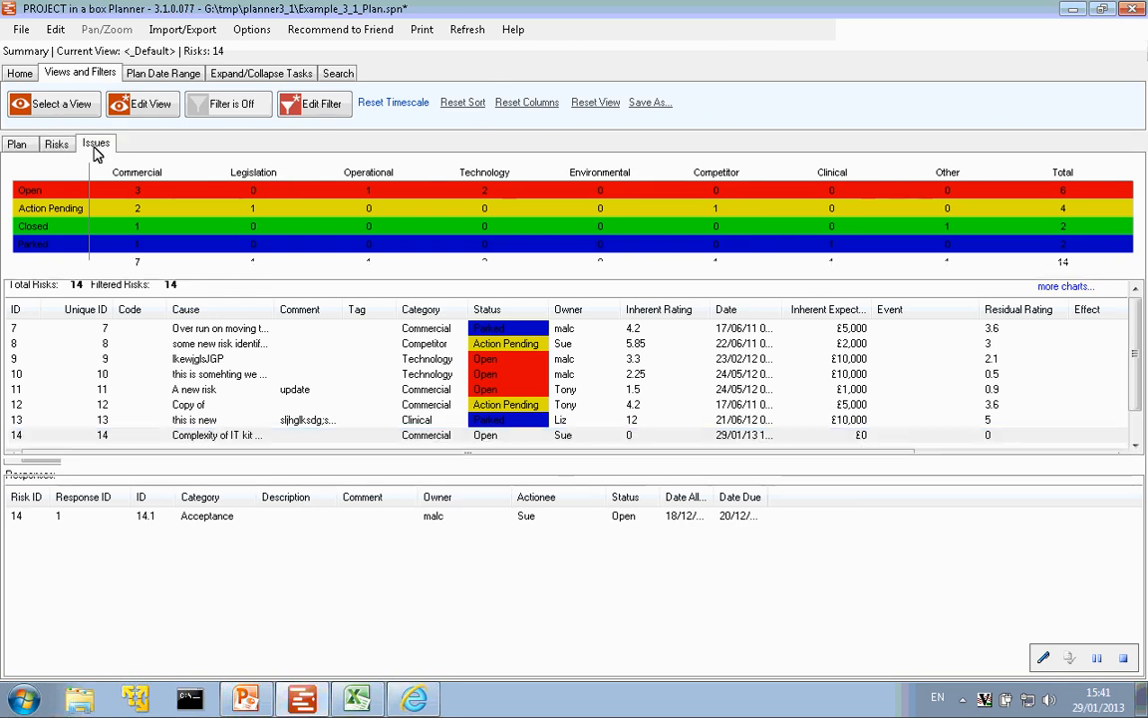